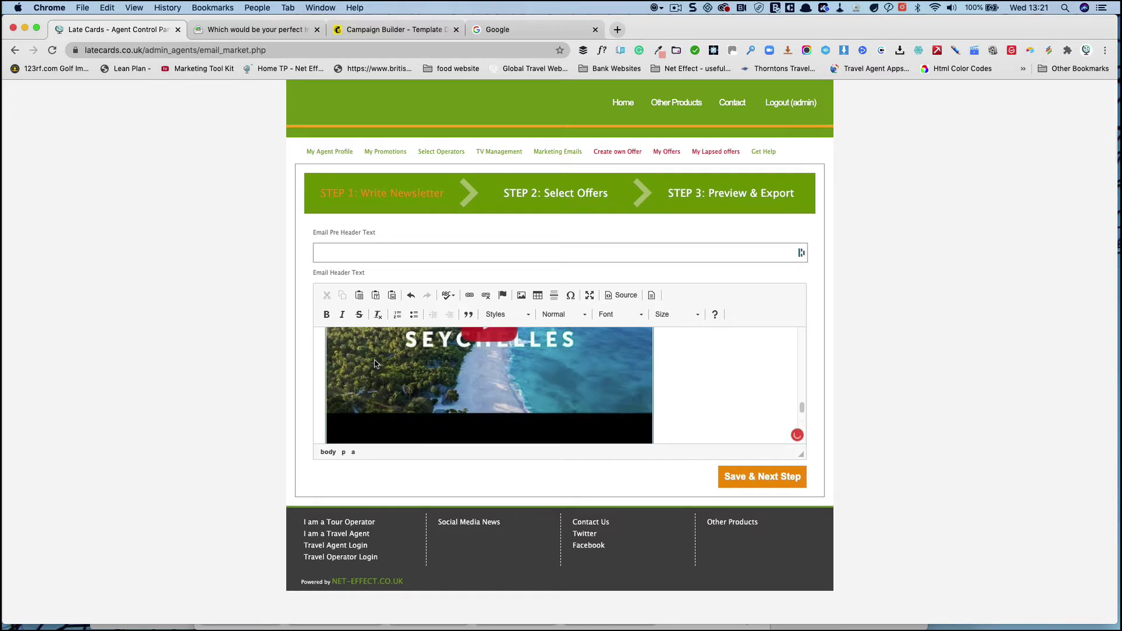
Move the article's heading "Armchair Travels: Finding your perfect Indian Ocean Tropical Island" out of the email header text into the Email Pre Header Text field.
scroll(374, 363, "up", 10)
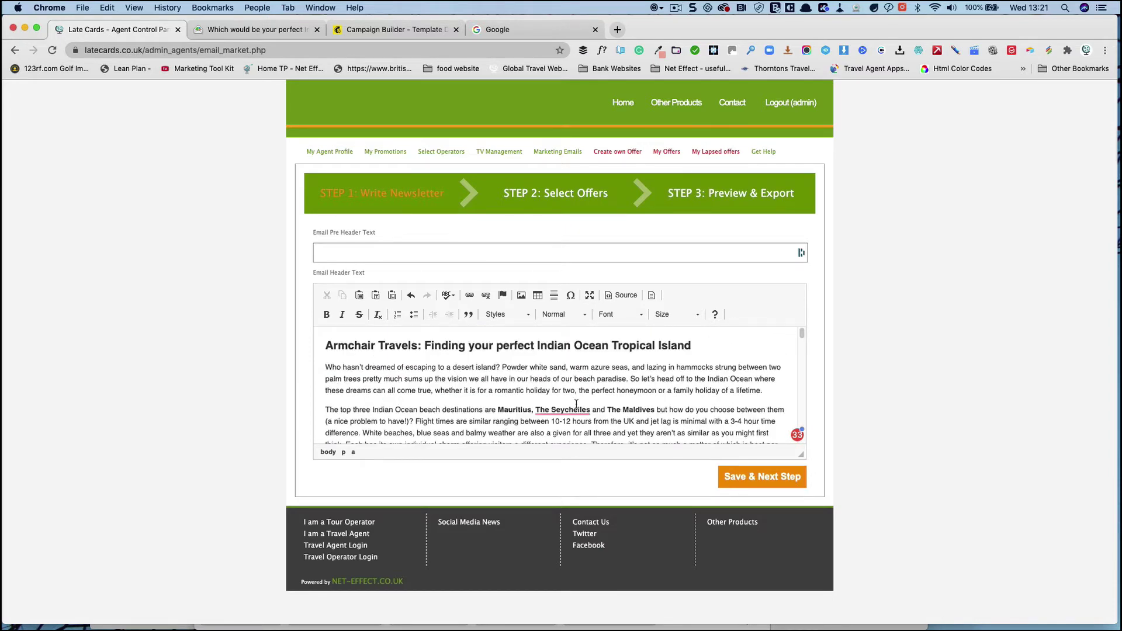
mouse_move(556, 415)
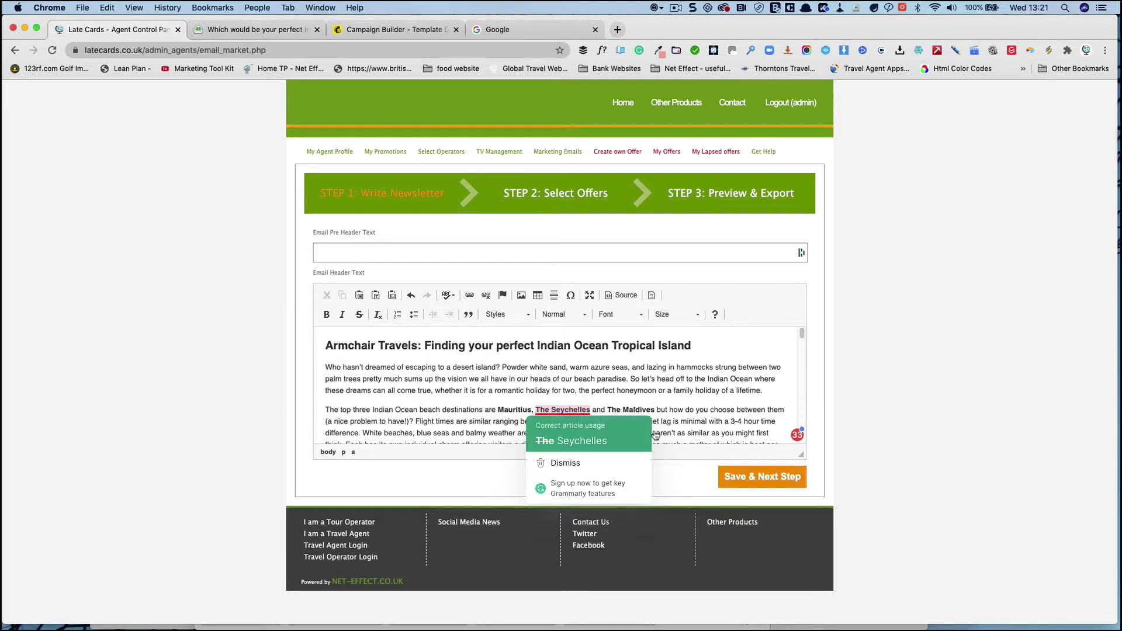
scroll(695, 407, "down", 12)
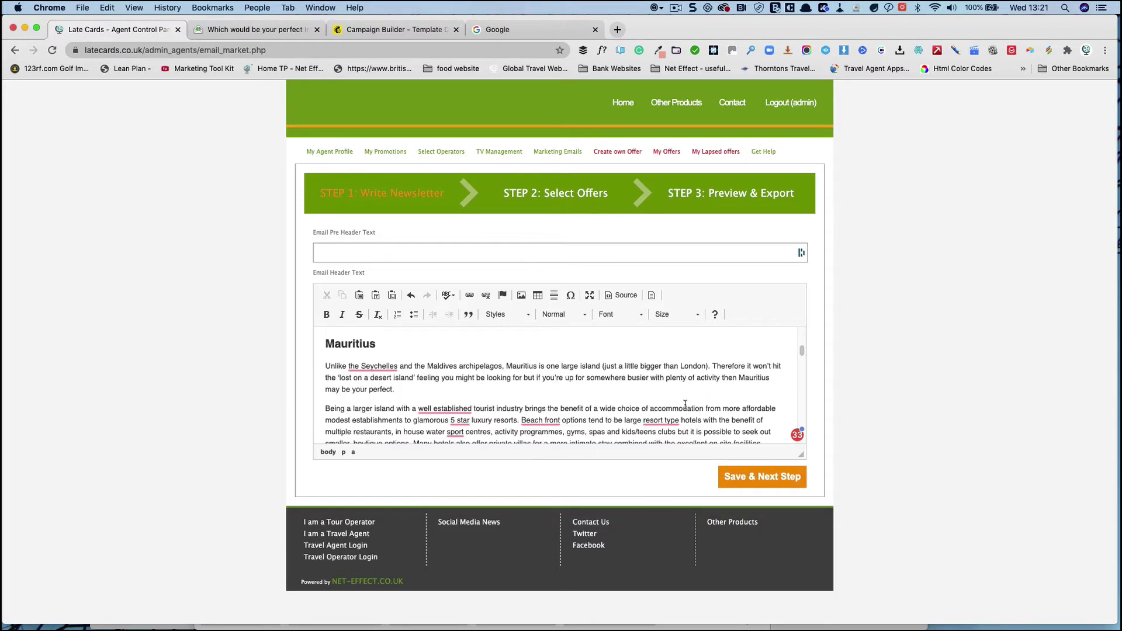
scroll(684, 404, "down", 8)
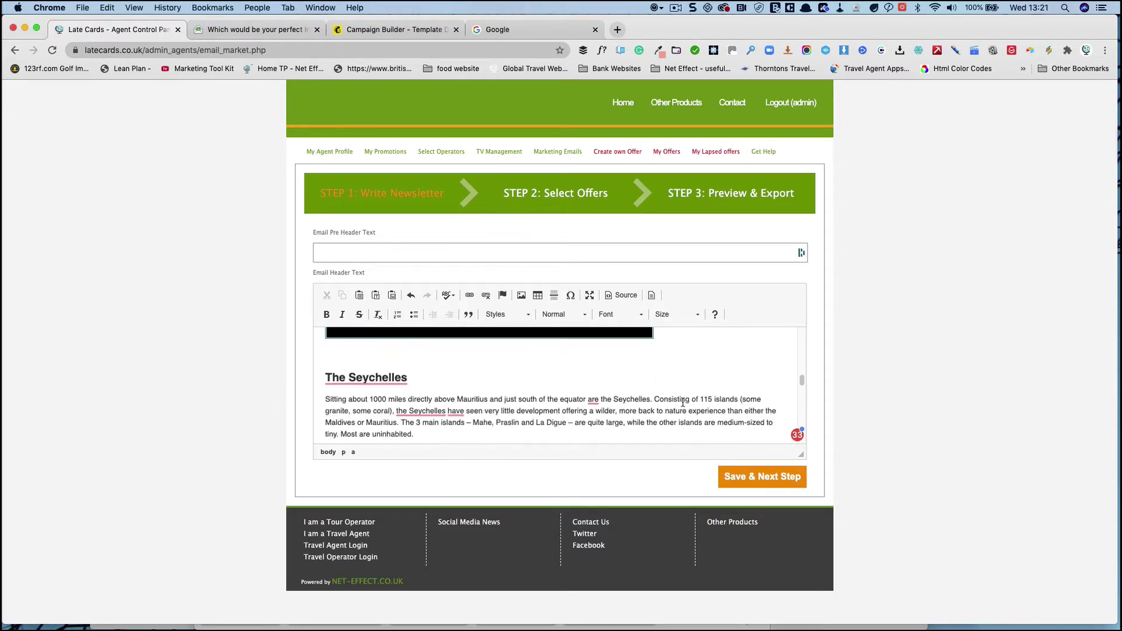
scroll(683, 402, "up", 20)
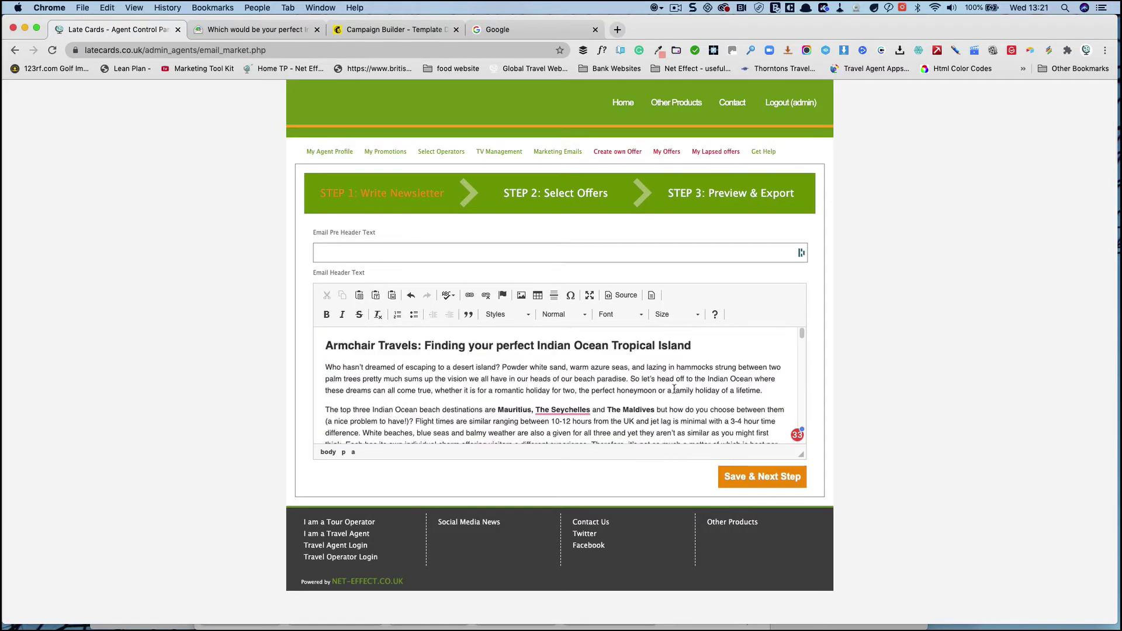
triple_click(423, 345)
key("cmd+c")
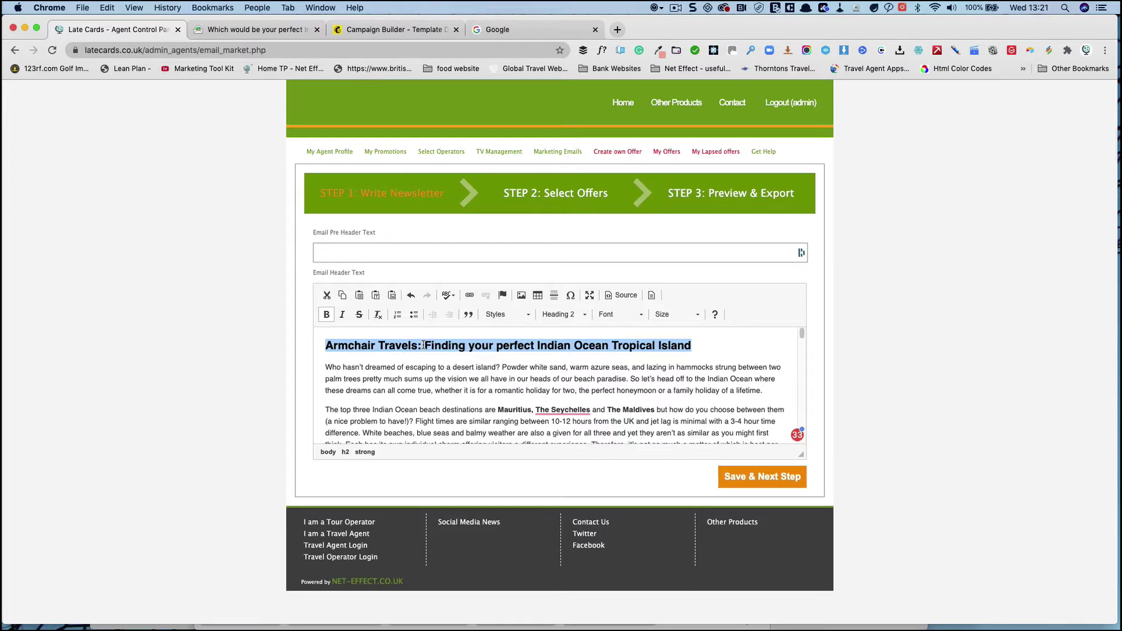
key("BackSpace")
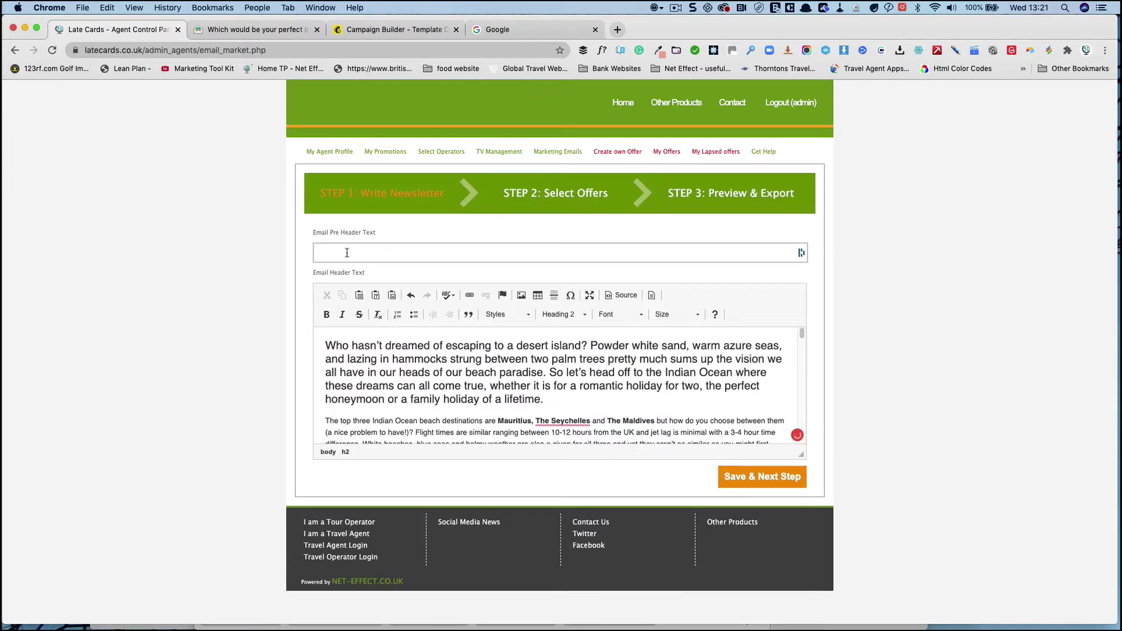
left_click(346, 252)
key("cmd+v")
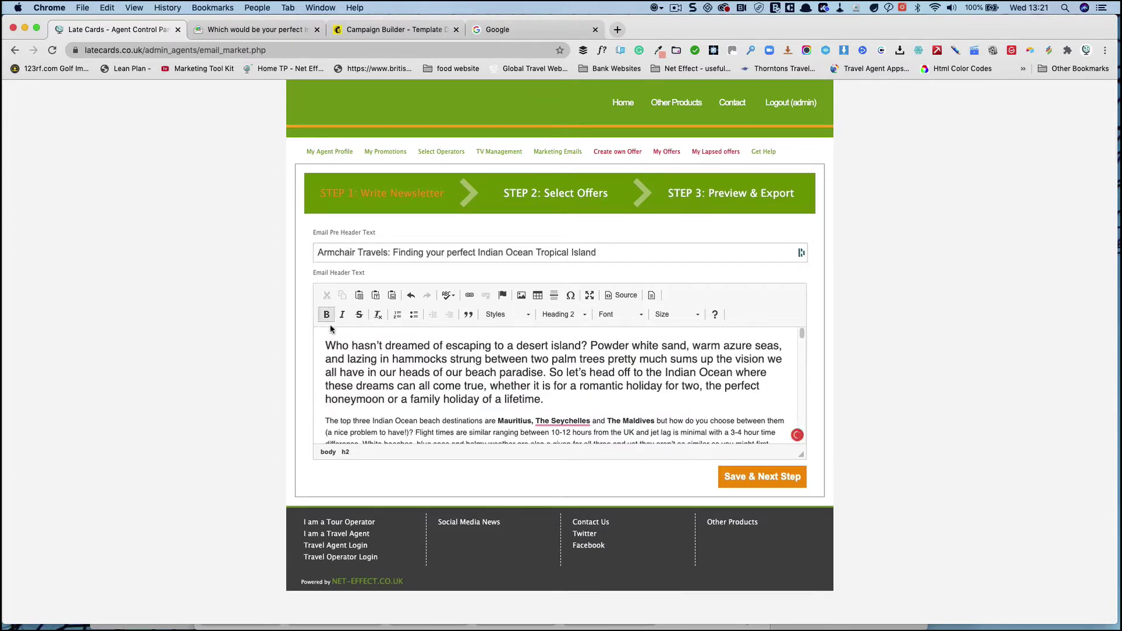
Set the paragraph format of the opening "Who hasn't dreamed" paragraph to Normal.
left_click_drag(325, 344, 549, 396)
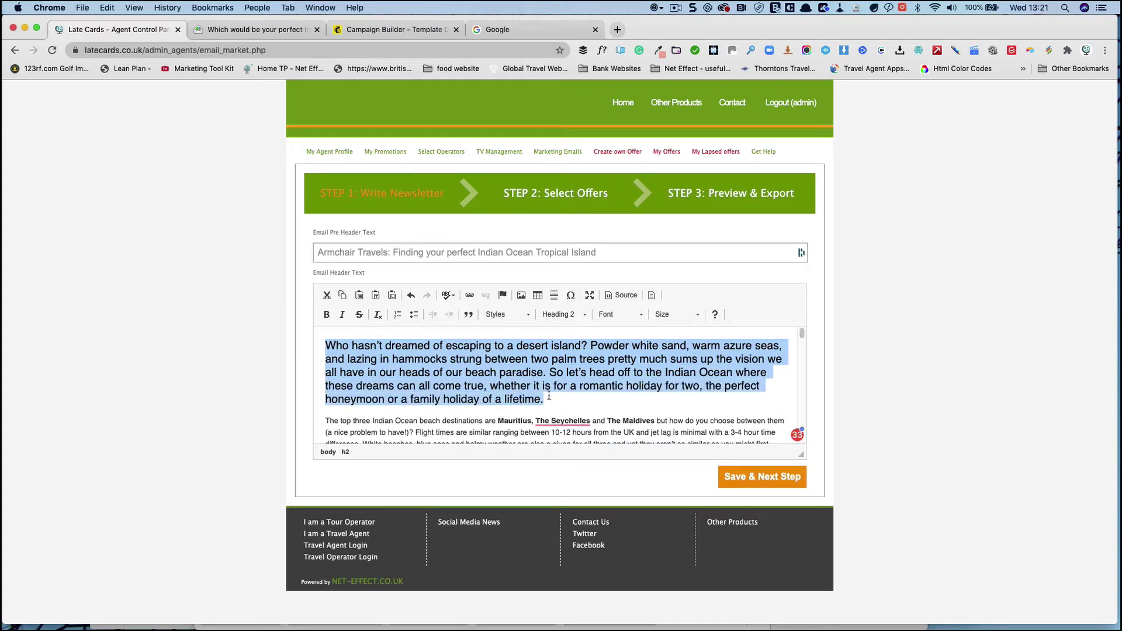
left_click(571, 316)
left_click(574, 341)
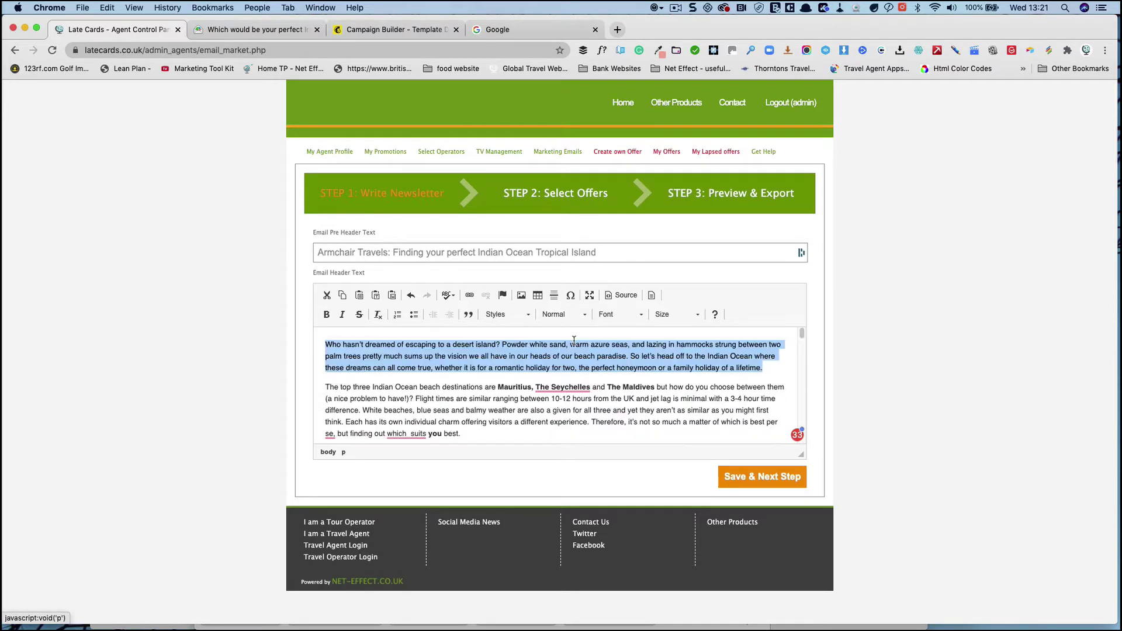
left_click(468, 368)
Add a greeting line reading "HI [firstname,fallback=your content here]" above the opening paragraph.
left_click(329, 342)
key("Return")
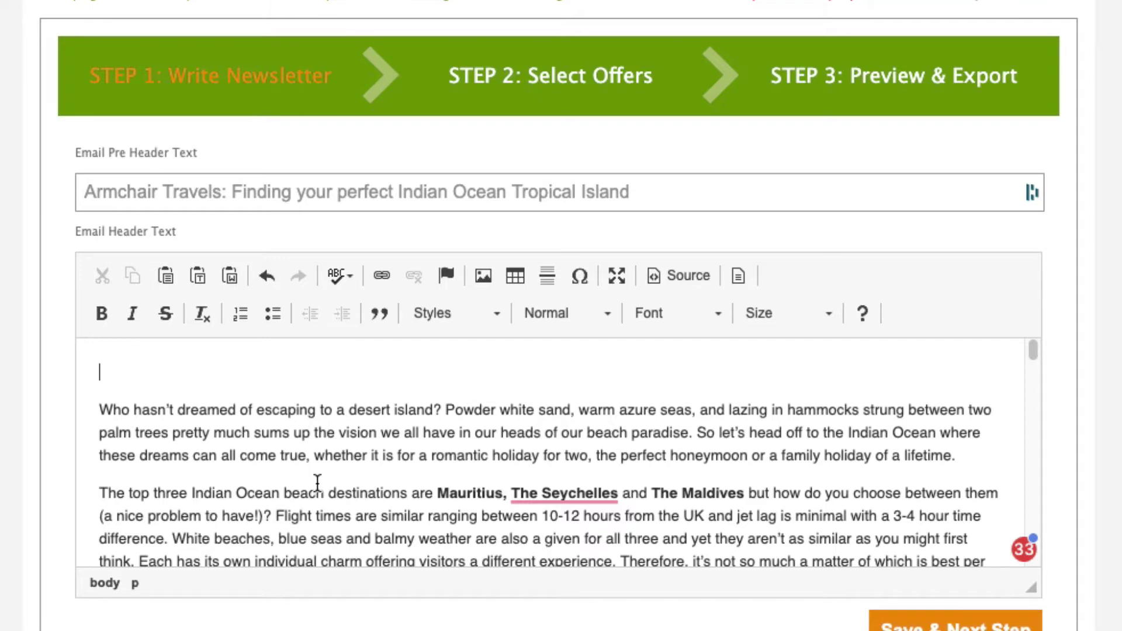
type("HI")
type("[firstname,fallback=your content here]")
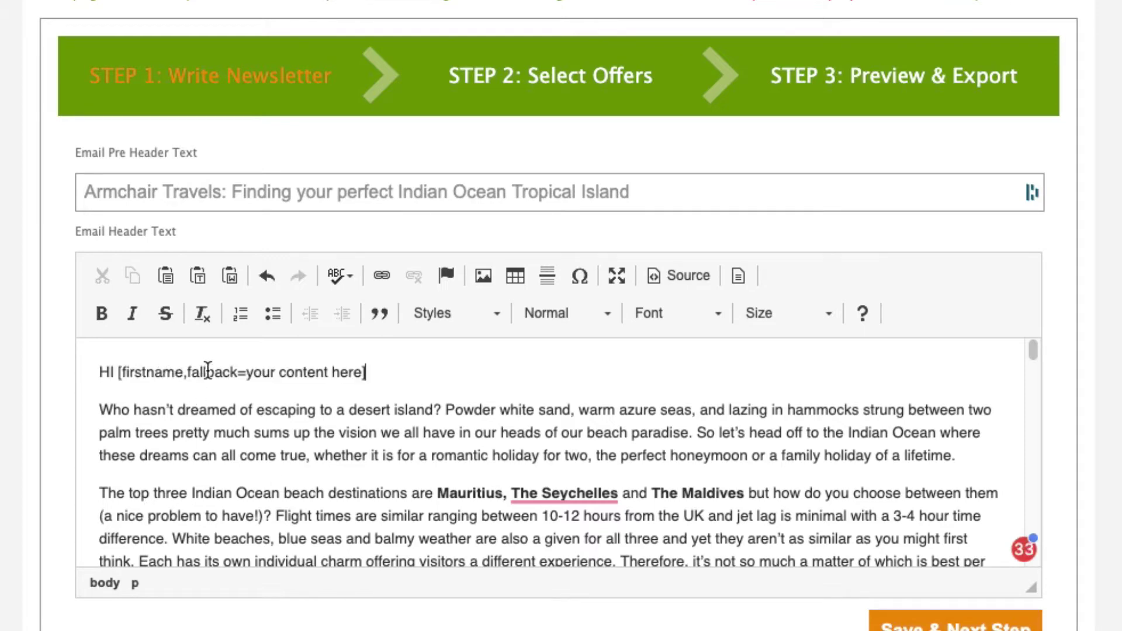
Replace the greeting's fallback placeholder text with "There" and correct the opening word to "Hi".
left_click_drag(246, 372, 362, 373)
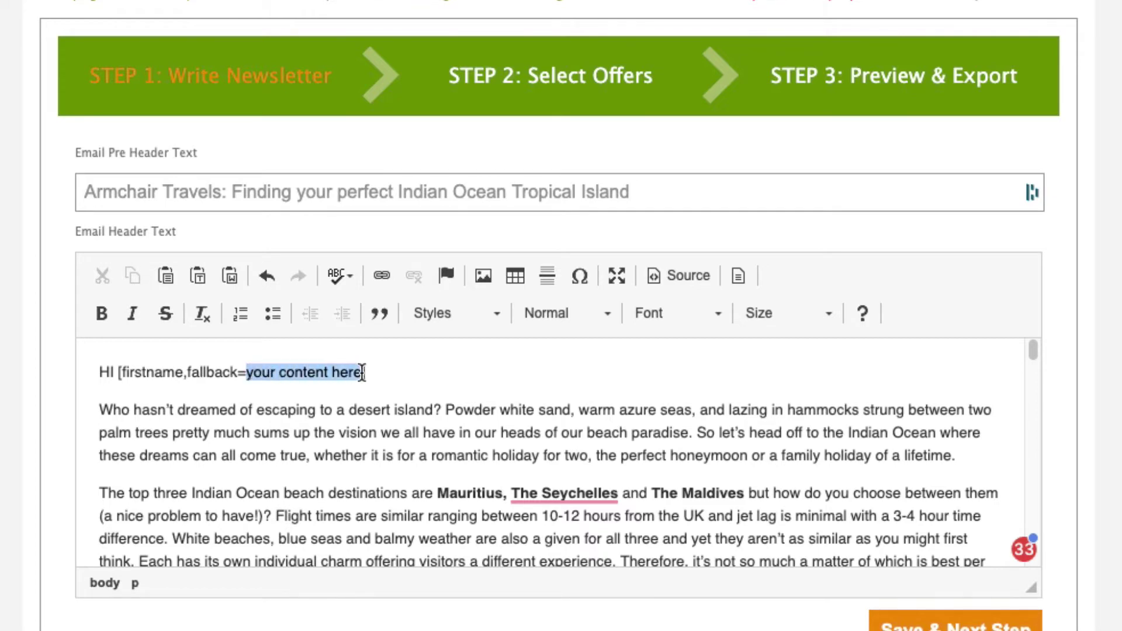
type("There")
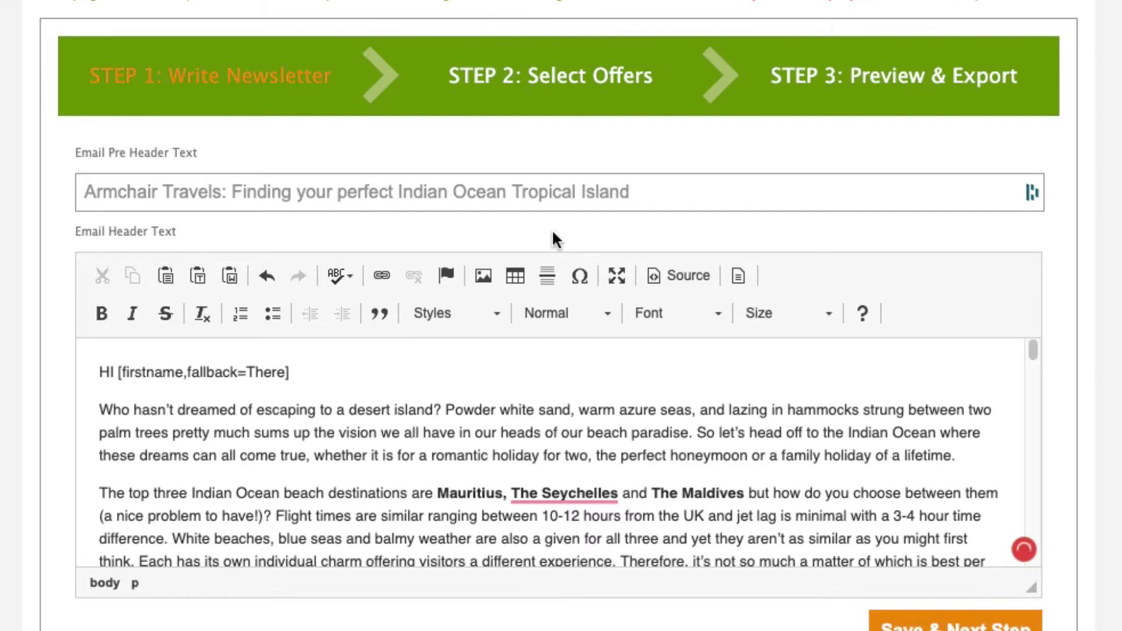
left_click(112, 372)
key("BackSpace")
type("i")
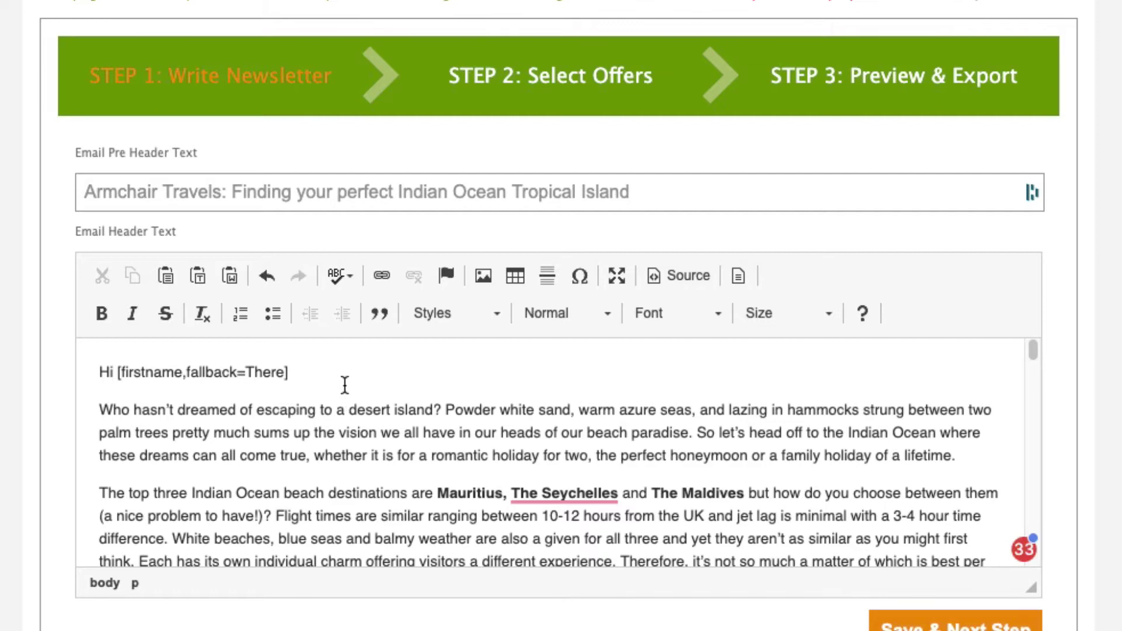
Save the newsletter text to continue to offer selection, and deselect all preselected offers.
scroll(342, 380, "down", 15)
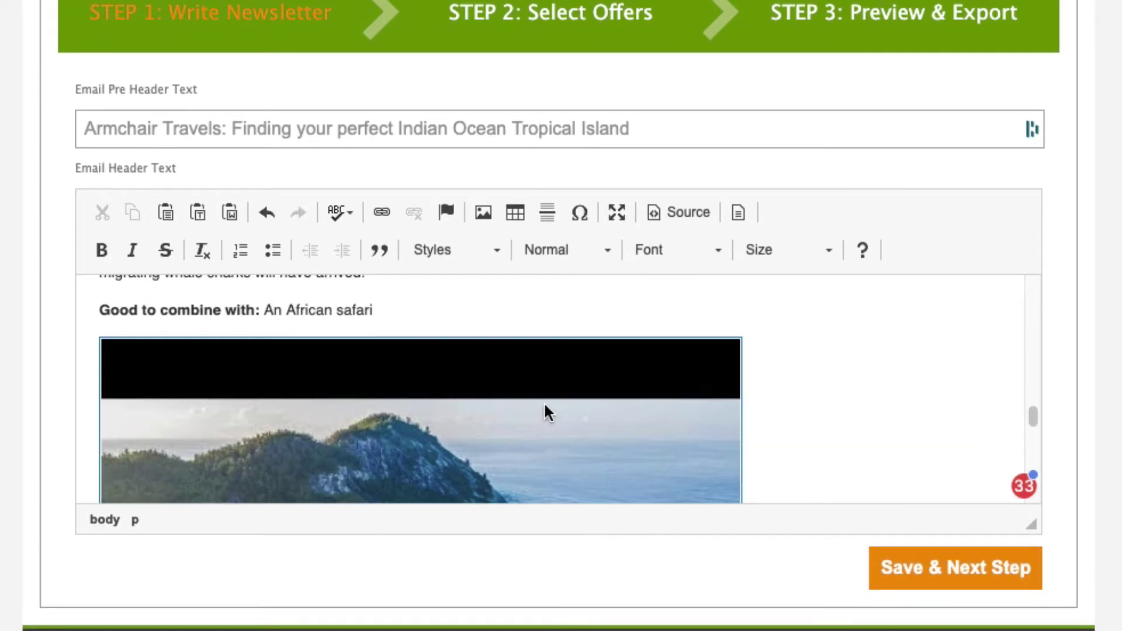
left_click(964, 570)
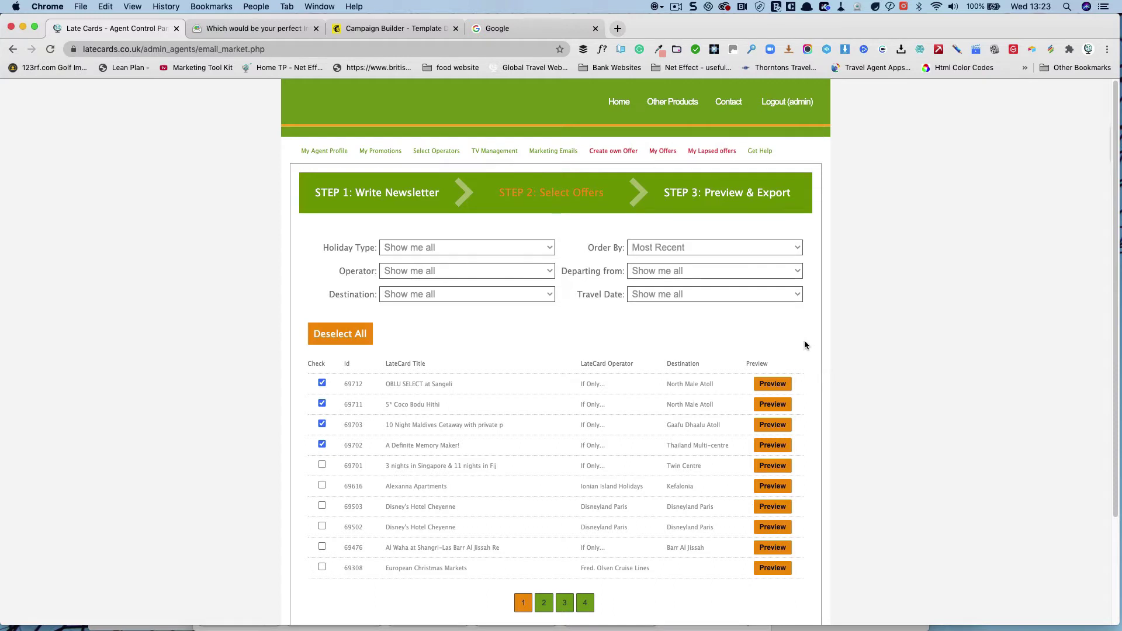
left_click(350, 342)
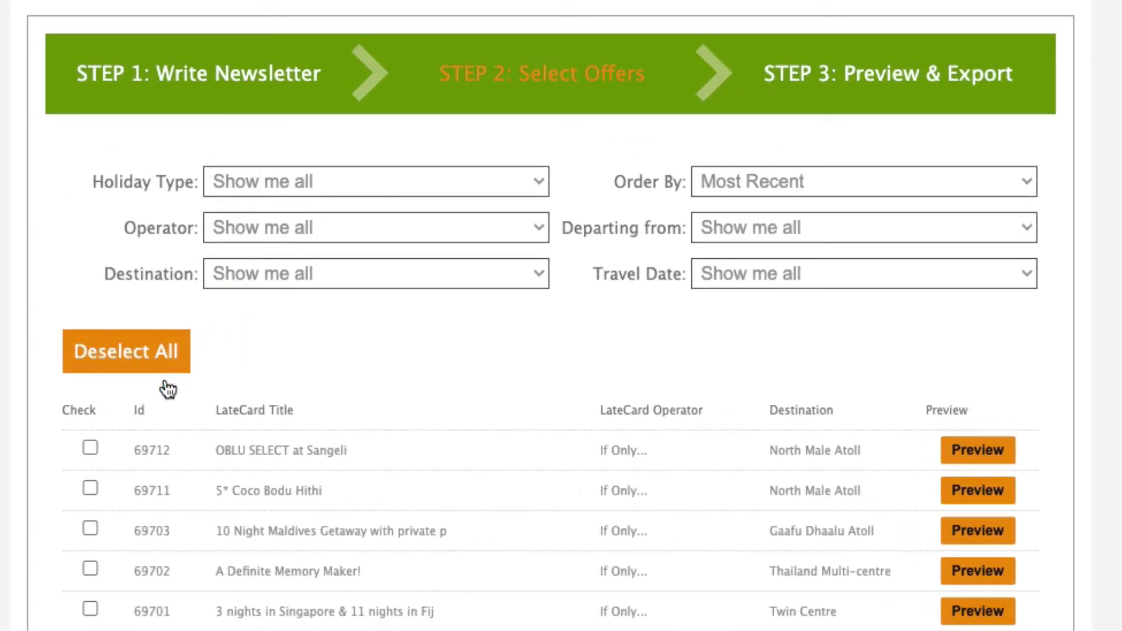
Select the offers OBLU SELECT at Sangeli, 5* Coco Bodu Hithi, 10 Night Maldives Getaway and A Definite Memory Maker!, and proceed to the preview step.
left_click(91, 447)
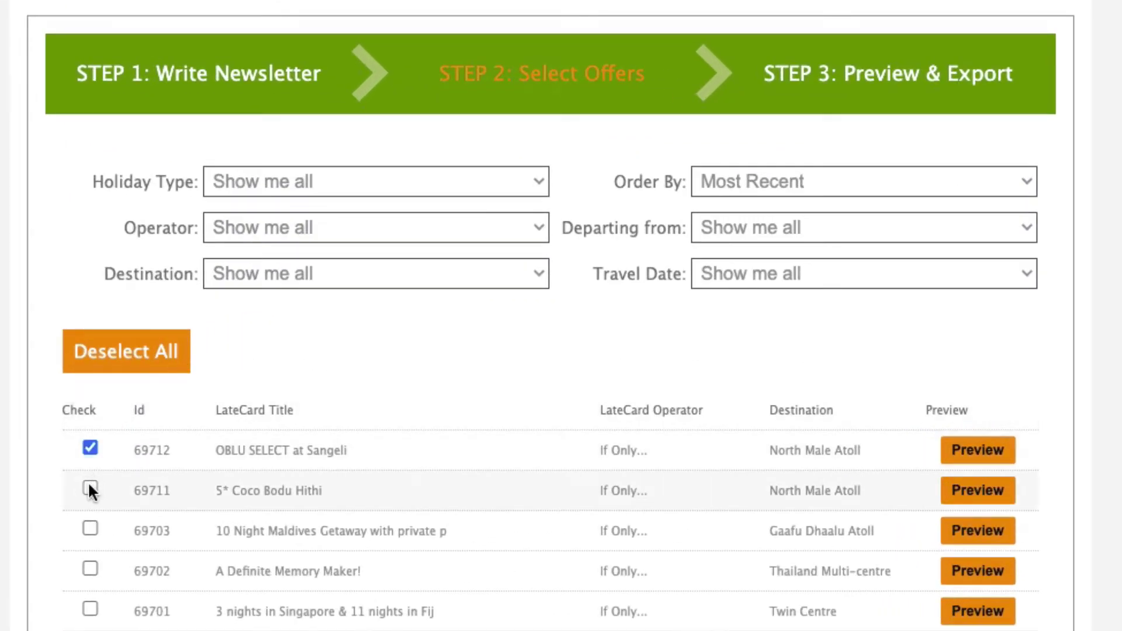
left_click(89, 487)
left_click(90, 529)
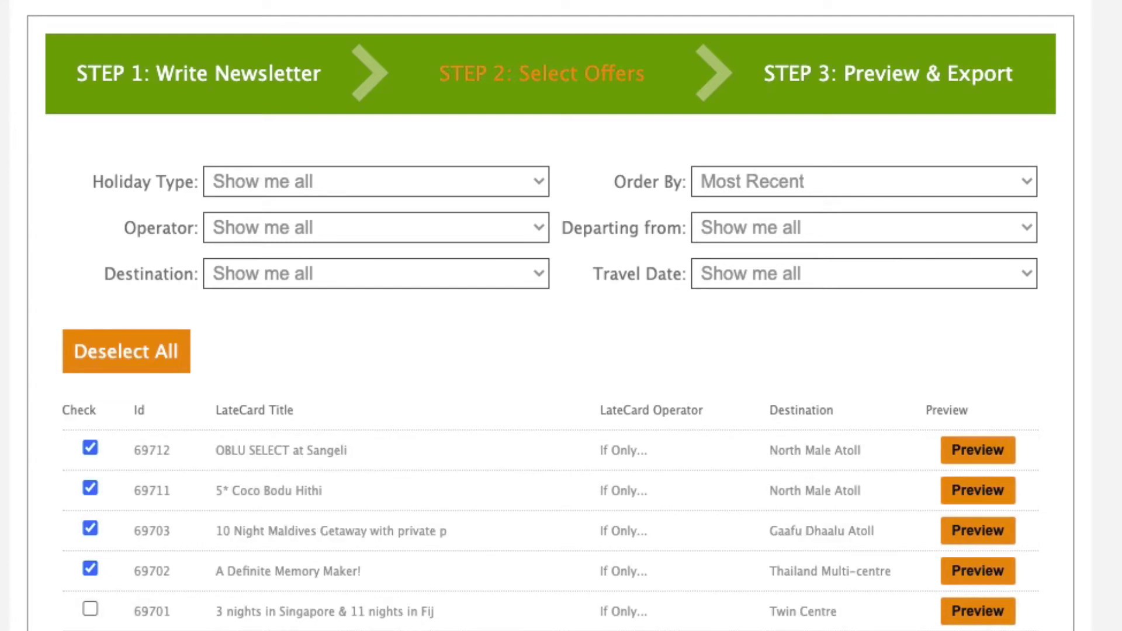
scroll(643, 565, "down", 5)
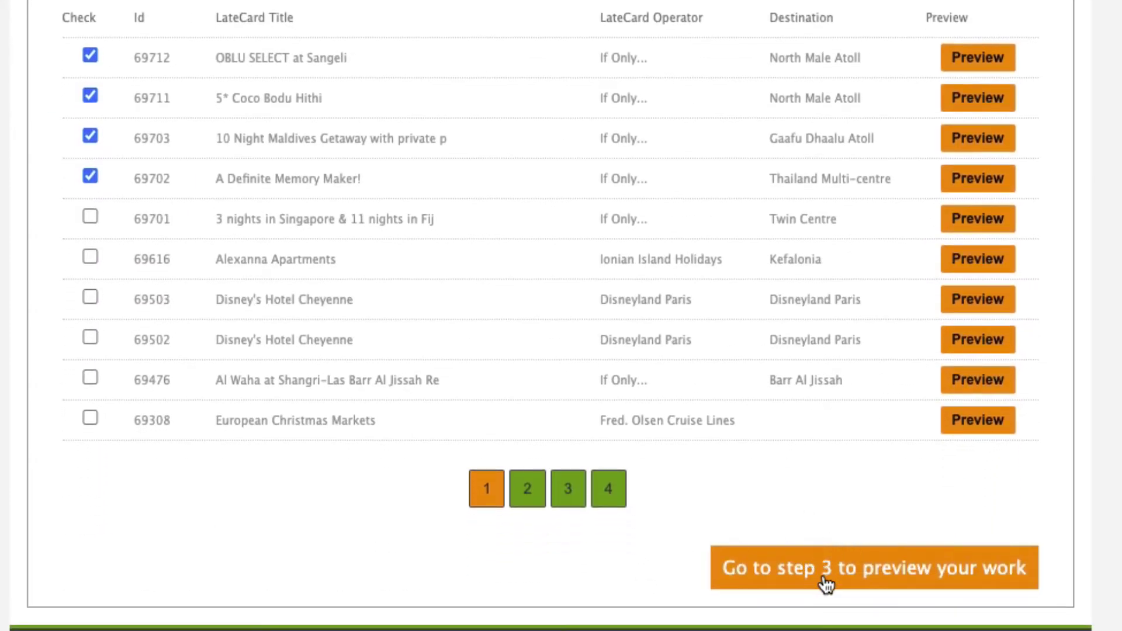
left_click(861, 581)
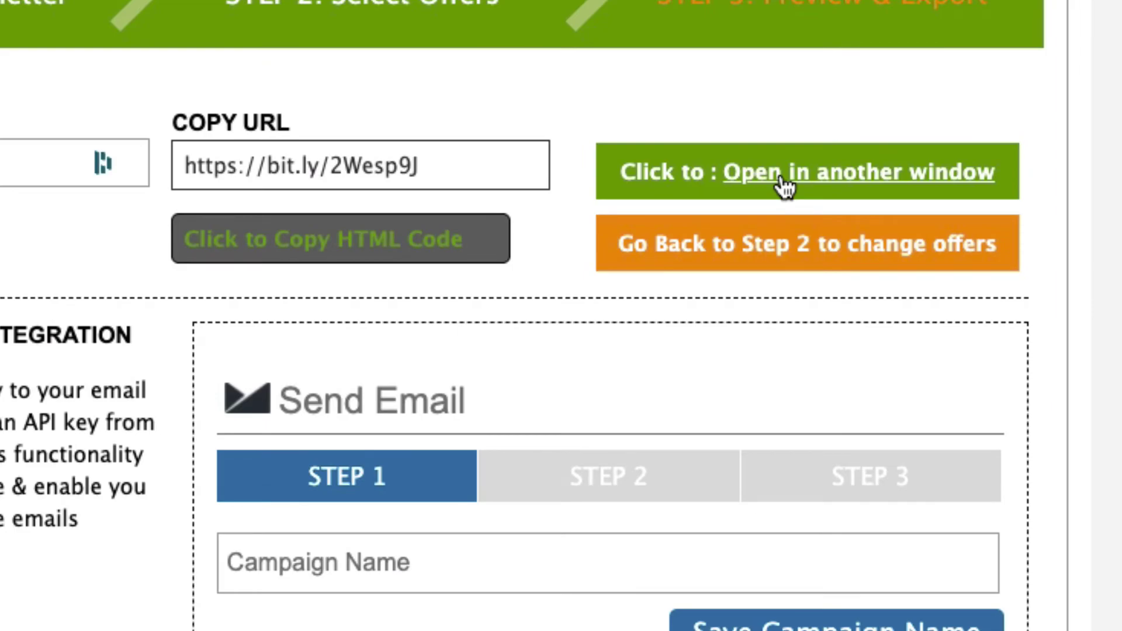
Open the newsletter preview in another window and review its content, including the detail page of the 10 Night Maldives Getaway offer.
left_click(783, 186)
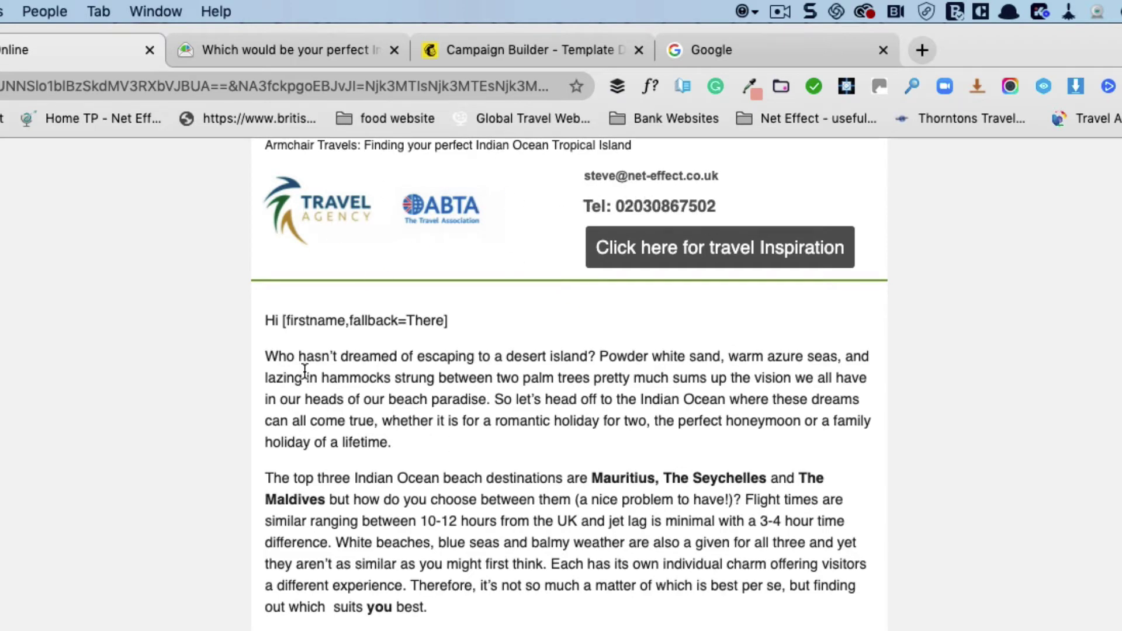
scroll(411, 489, "down", 15)
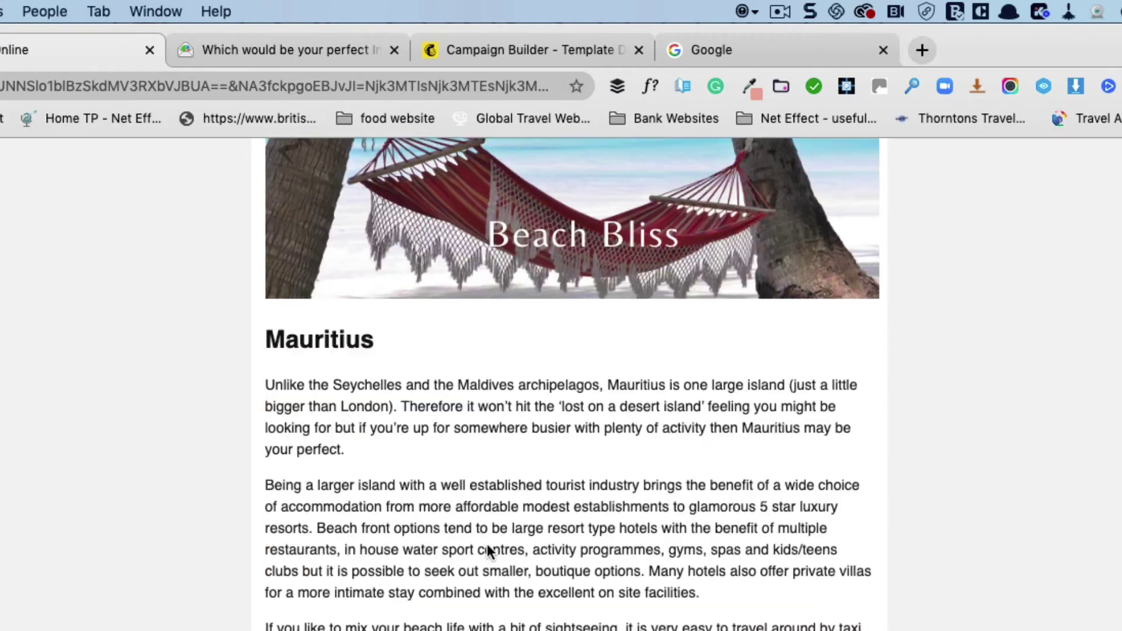
scroll(487, 542, "down", 20)
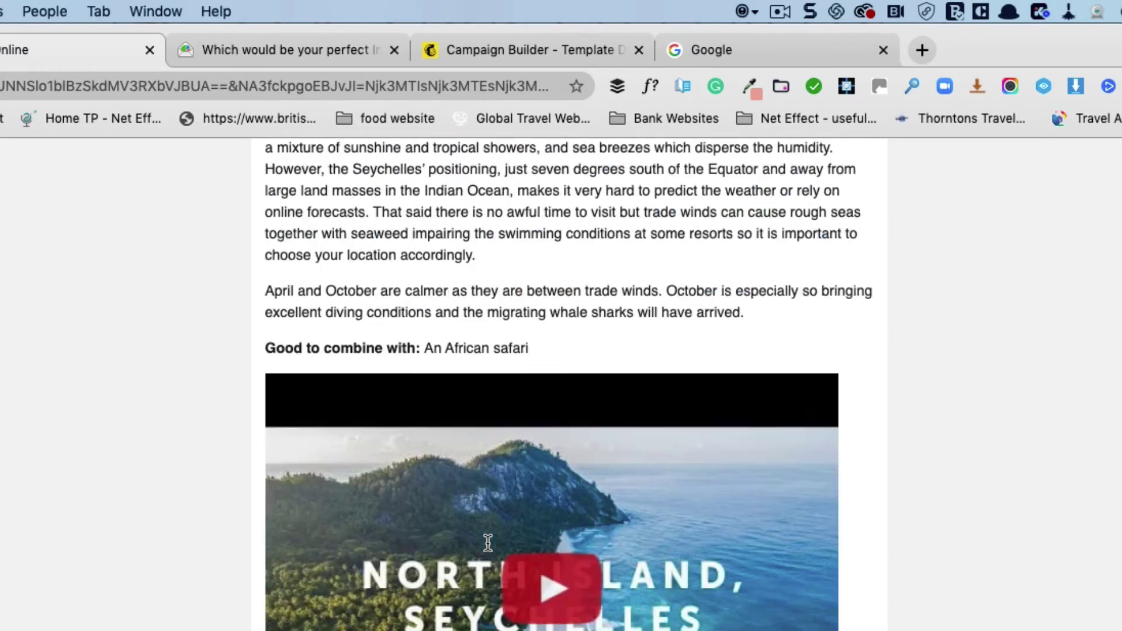
scroll(488, 542, "down", 20)
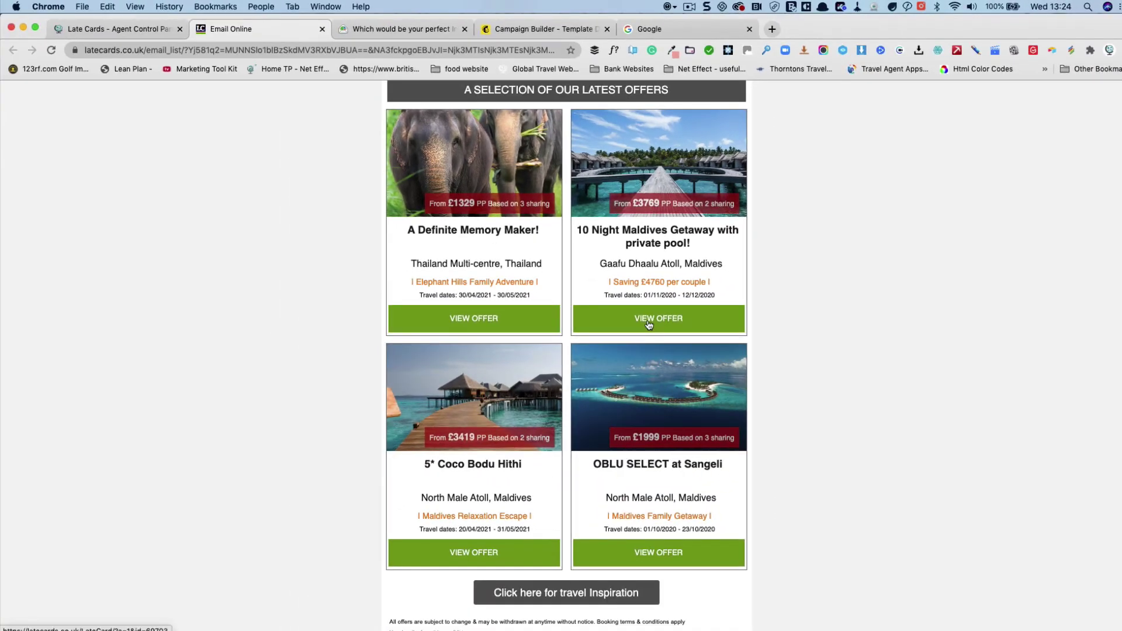
left_click(647, 322)
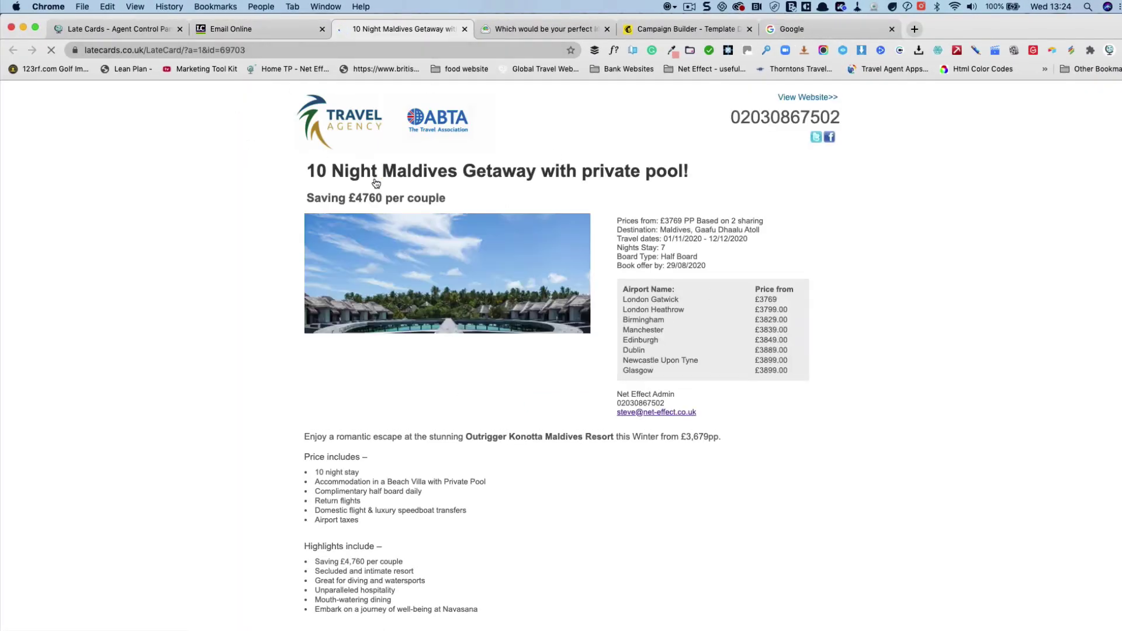
left_click(234, 33)
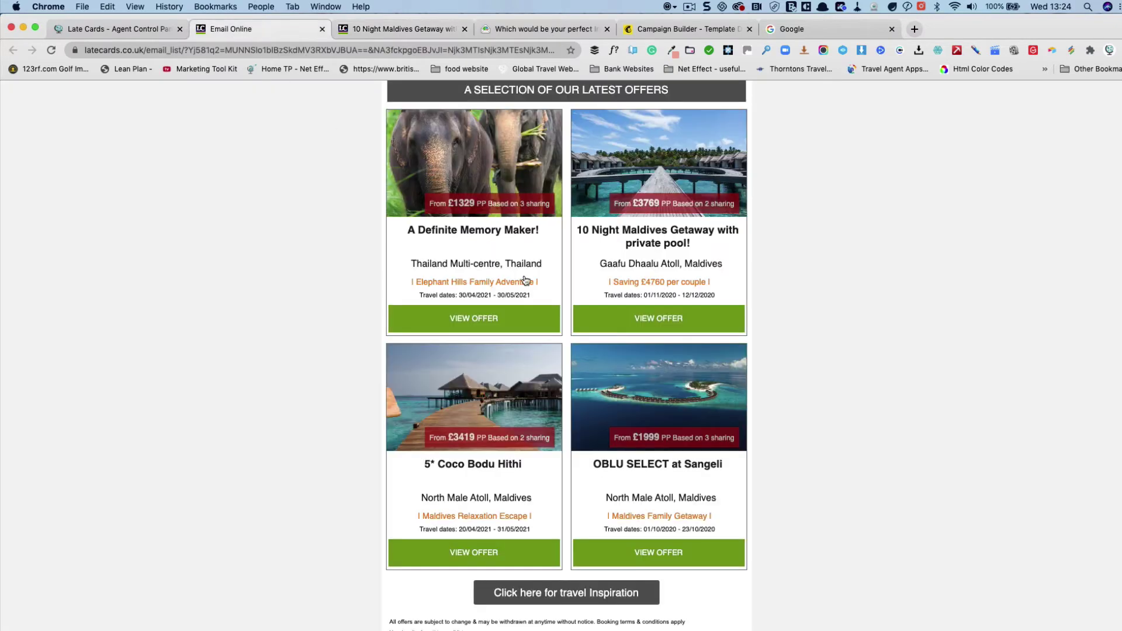
scroll(604, 227, "up", 20)
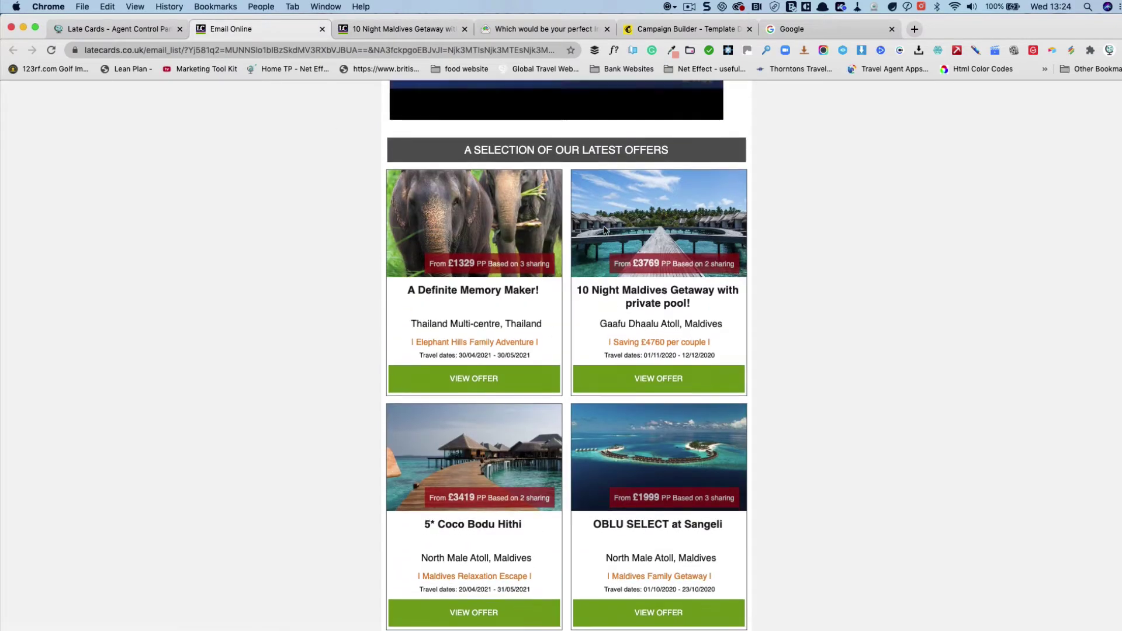
Return to the preview and export step and enter the campaign name "Finding your perfect Indian Ocean Tropical Island", reusing the copied heading.
left_click(146, 32)
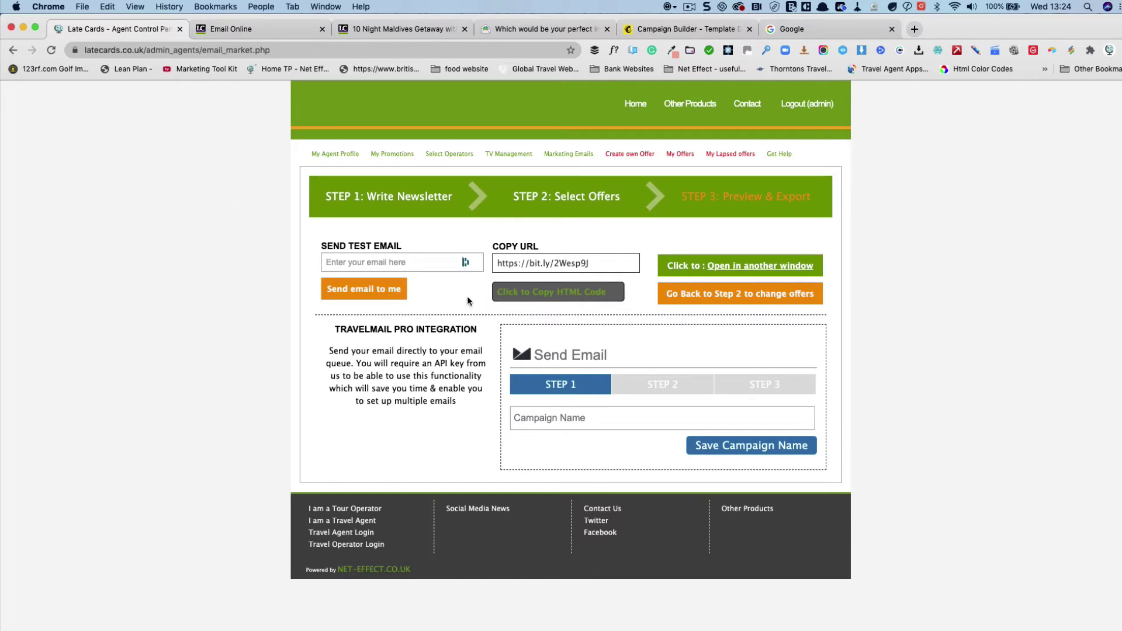
left_click(555, 418)
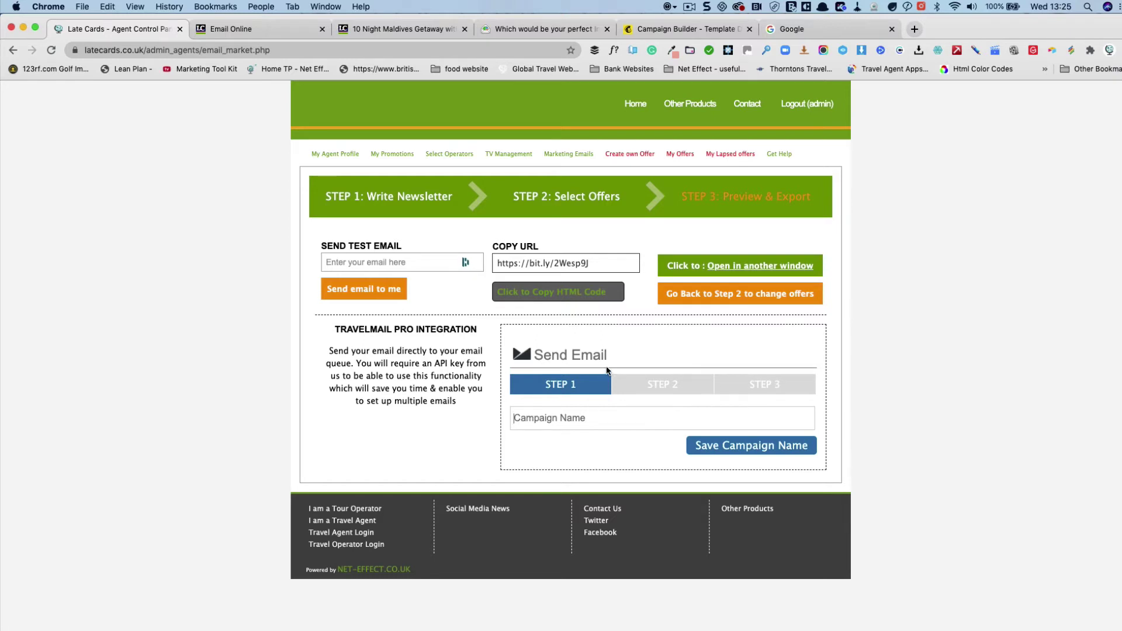
key("super+alt+c")
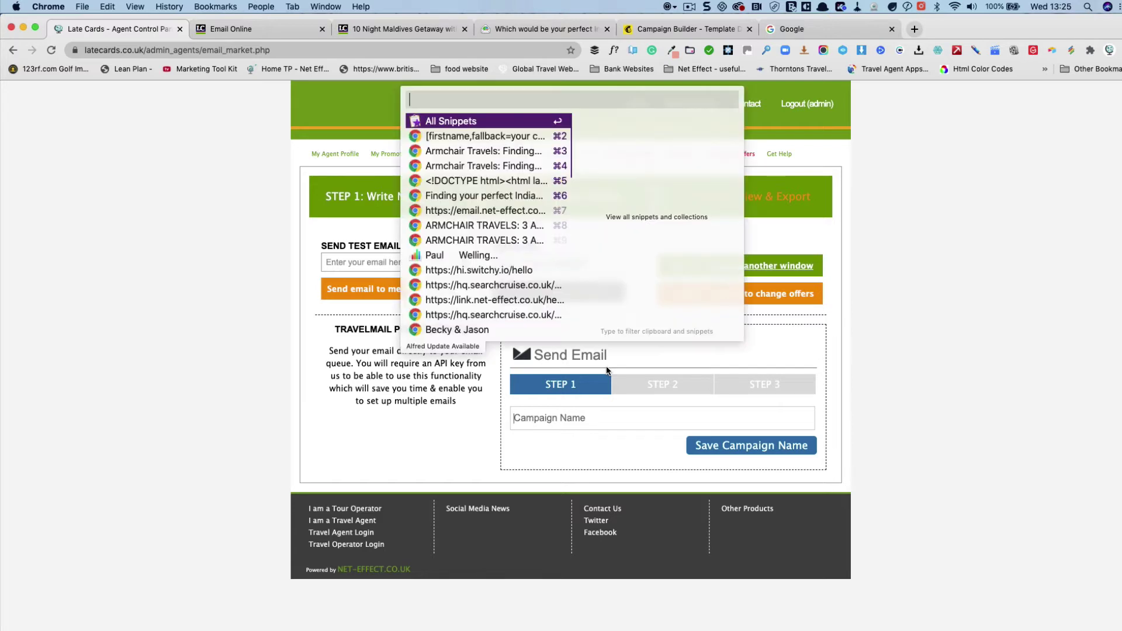
left_click(506, 153)
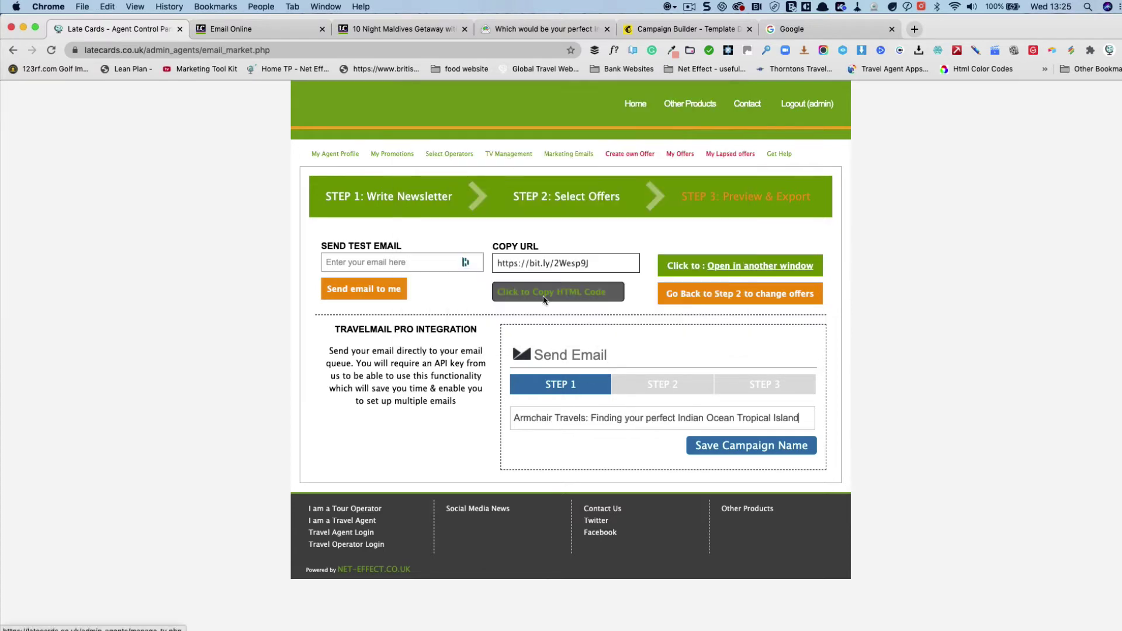
left_click_drag(590, 416, 512, 407)
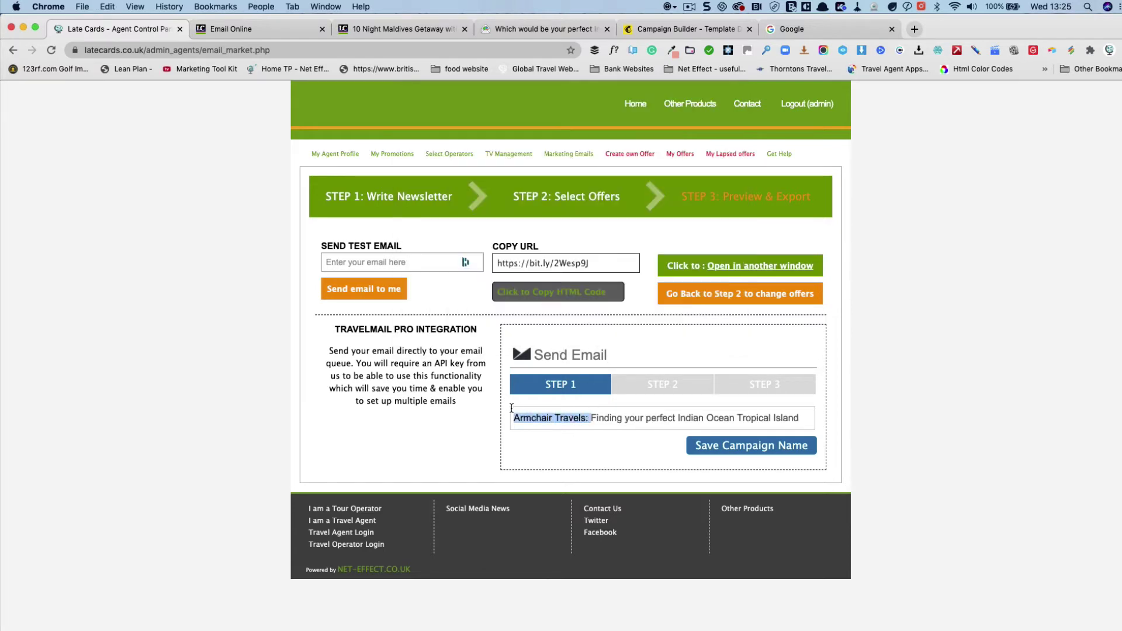
key("BackSpace")
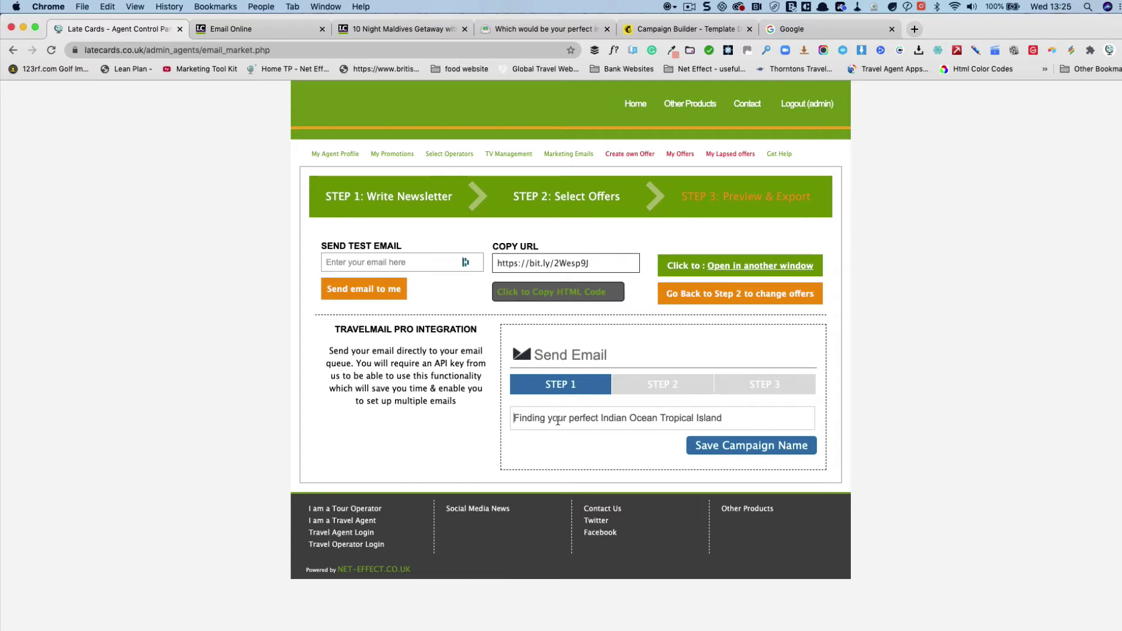
Save the campaign name, assign the Demo Travel account and the Demo List, and send the email to the drafts queue.
left_click(740, 447)
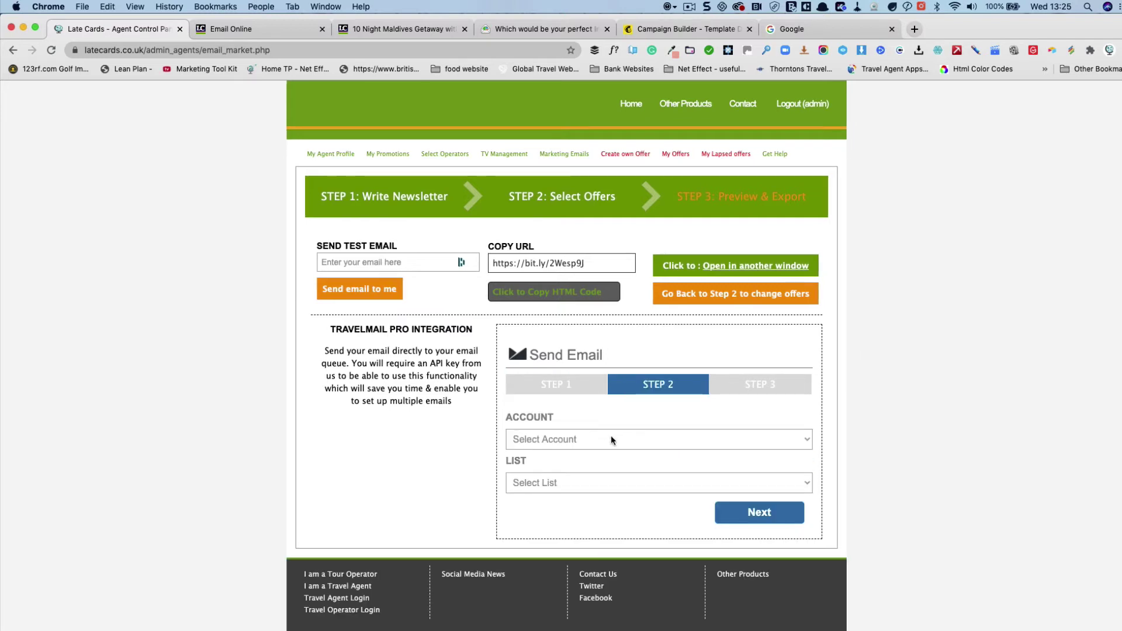
left_click(613, 435)
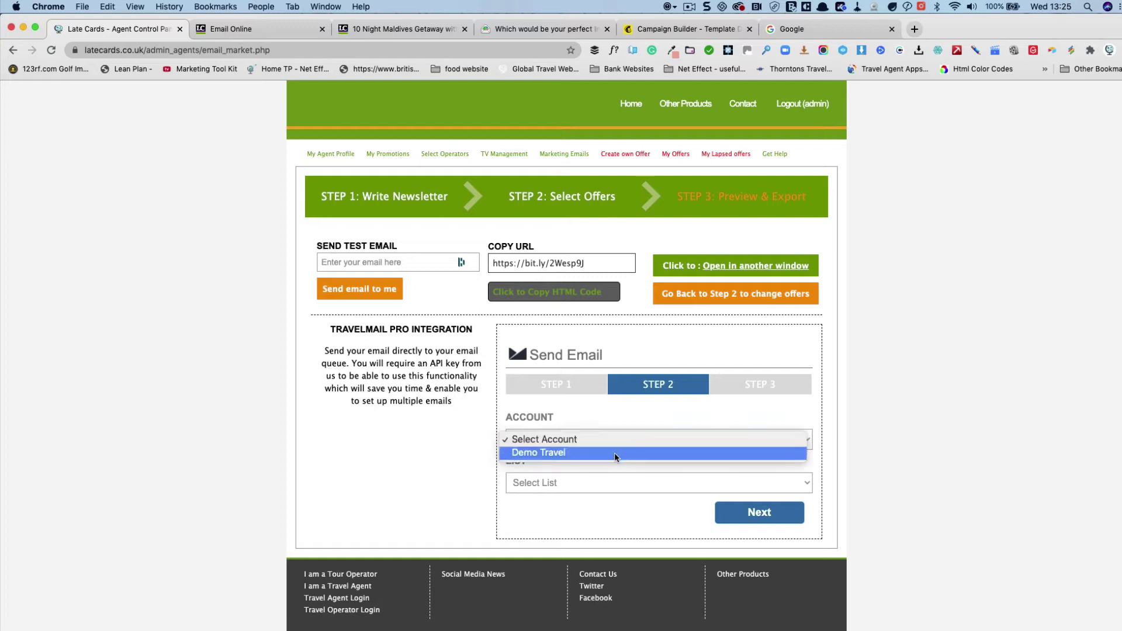
left_click(614, 453)
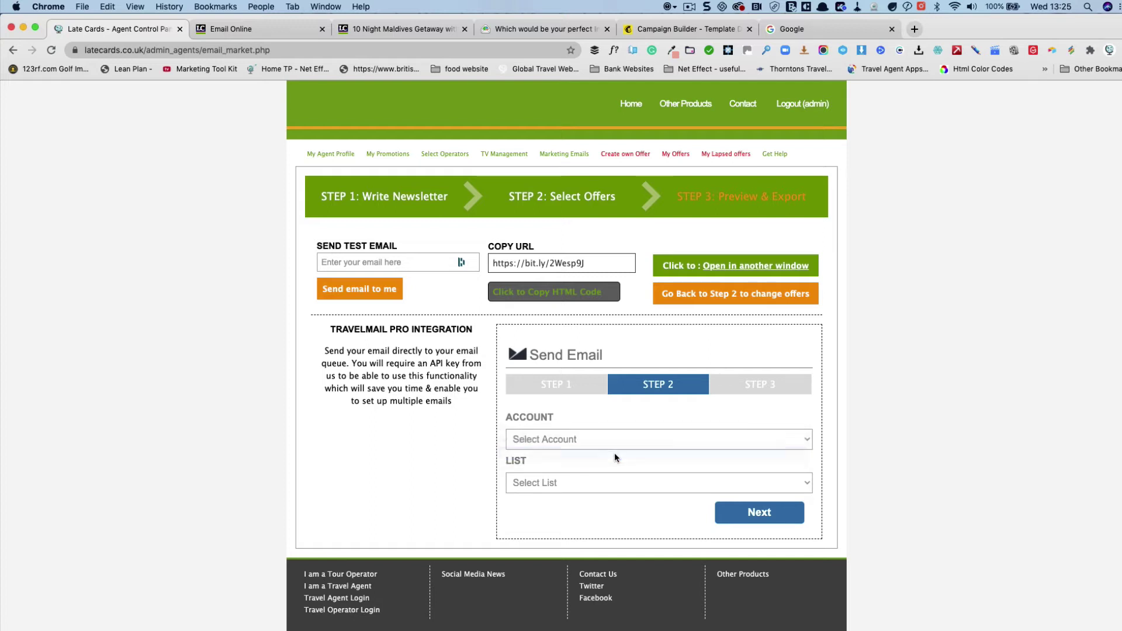
left_click(616, 488)
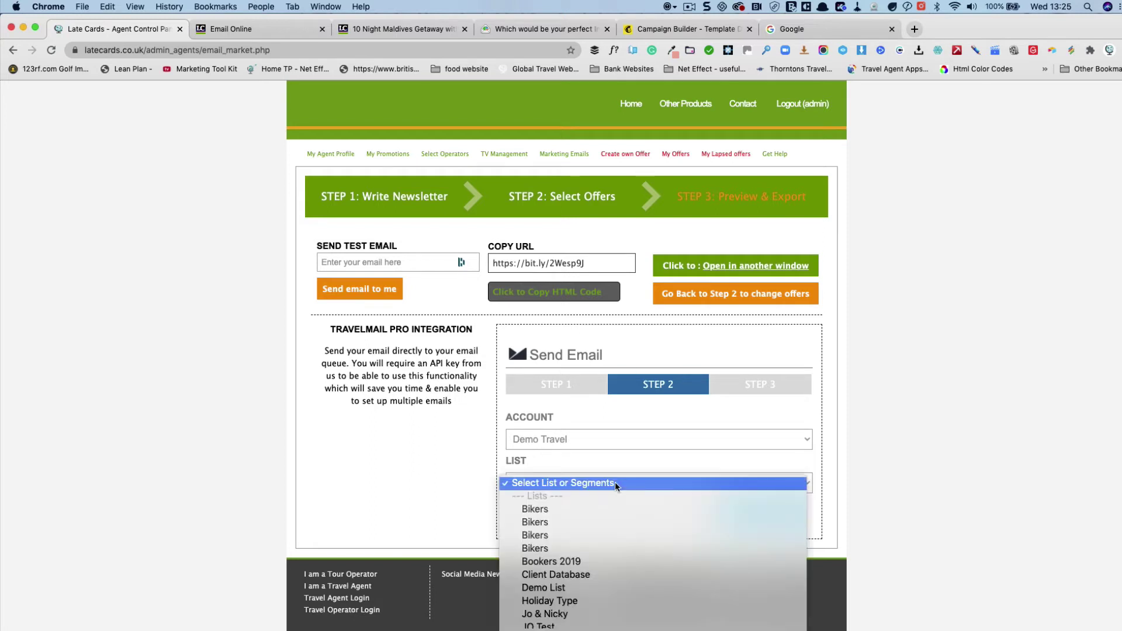
left_click(604, 565)
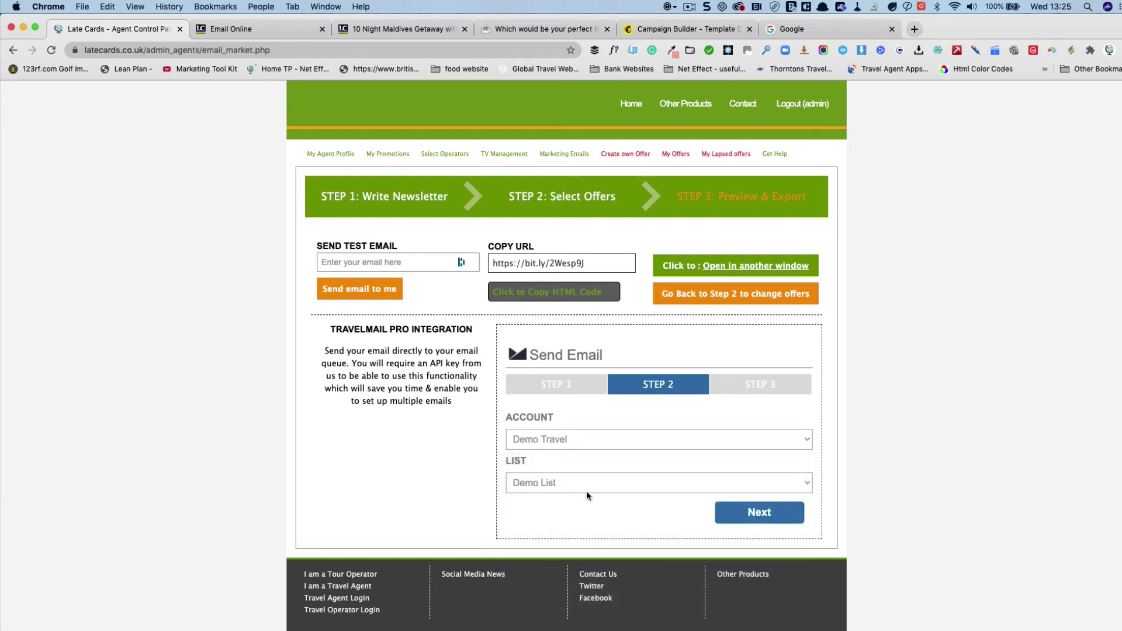
left_click(758, 514)
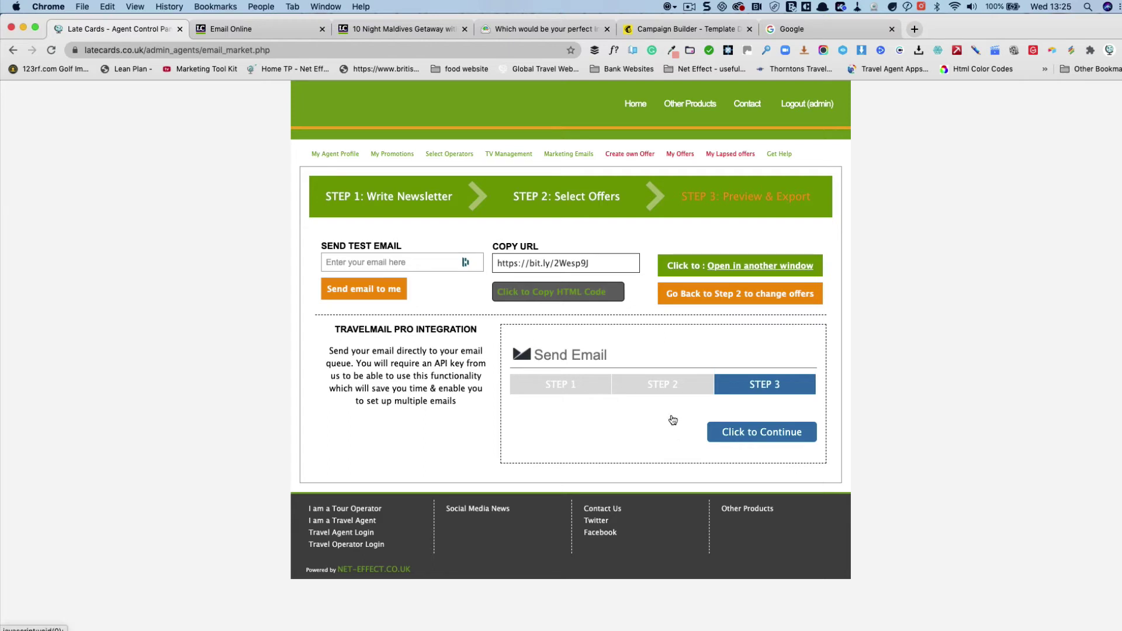
left_click(761, 432)
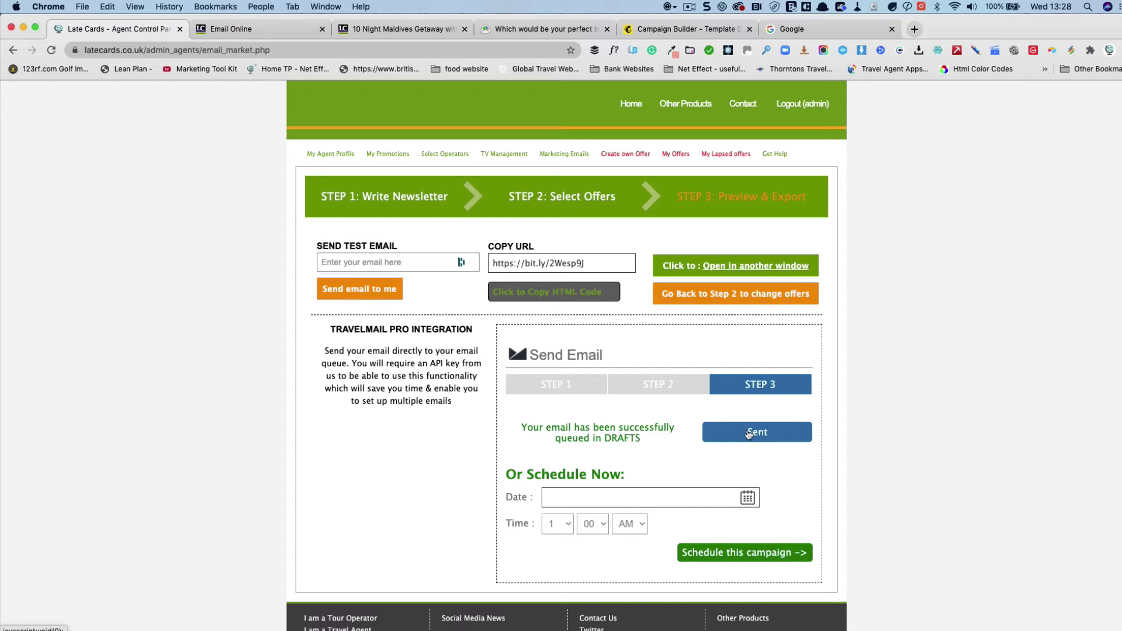
Set the campaign's schedule to 2020-07-15 at 1:10 PM.
left_click(728, 497)
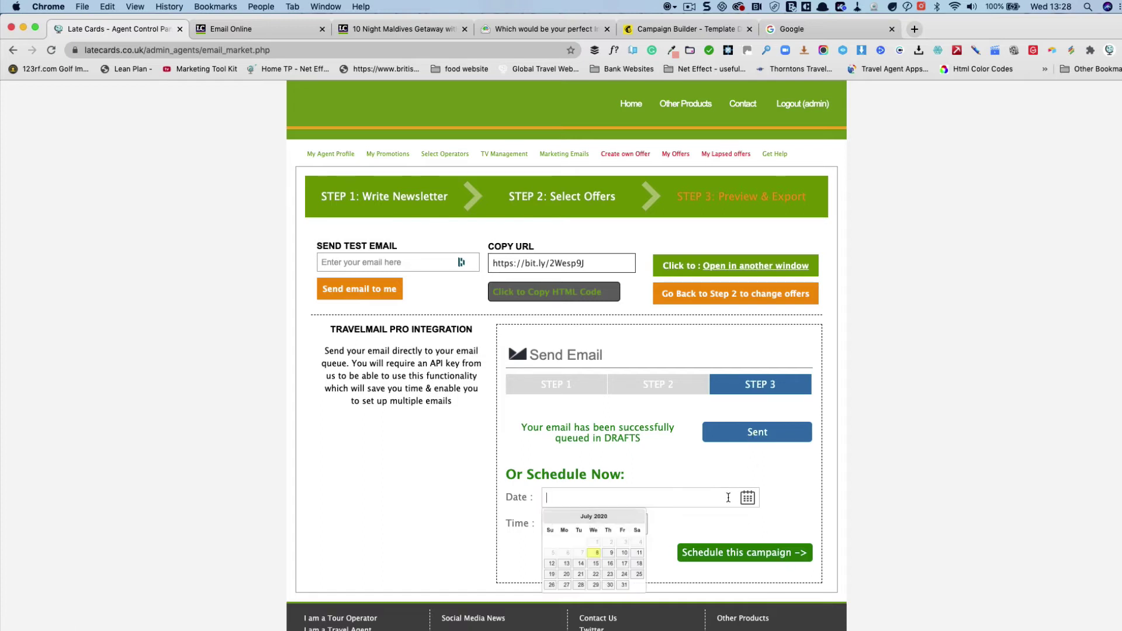
left_click(596, 563)
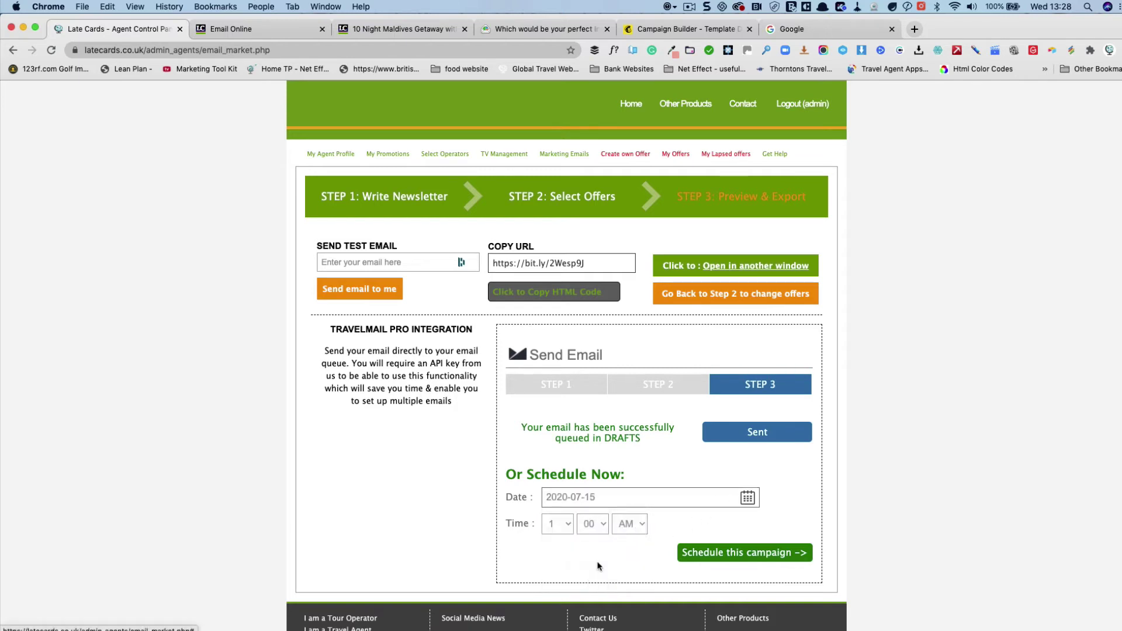
left_click(626, 526)
left_click(633, 538)
left_click(591, 524)
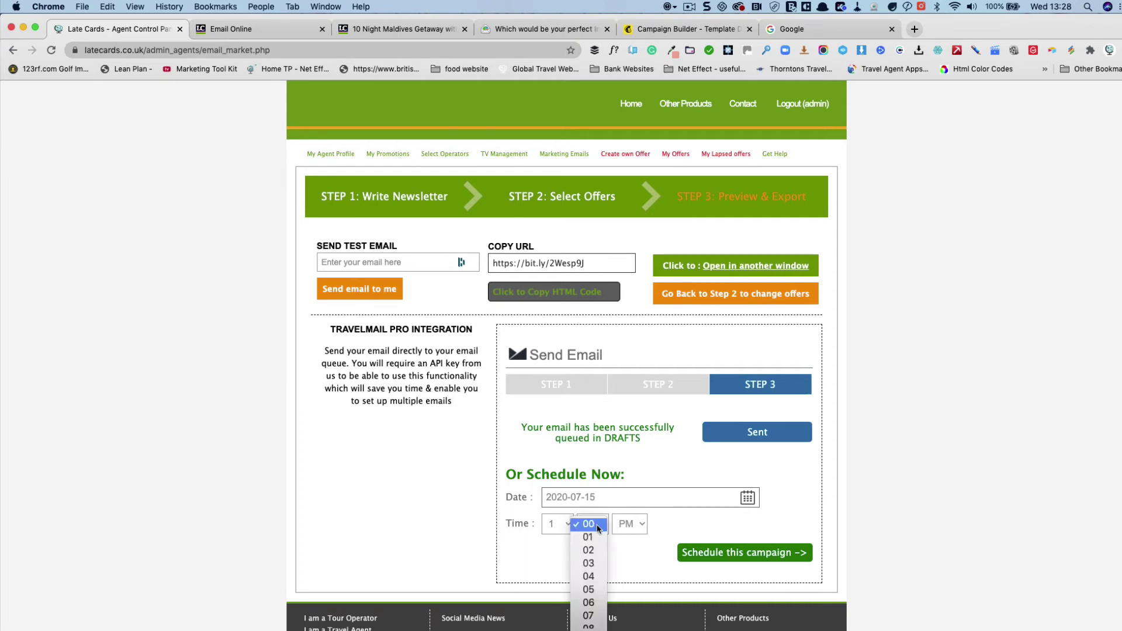
scroll(595, 611, "down", 2)
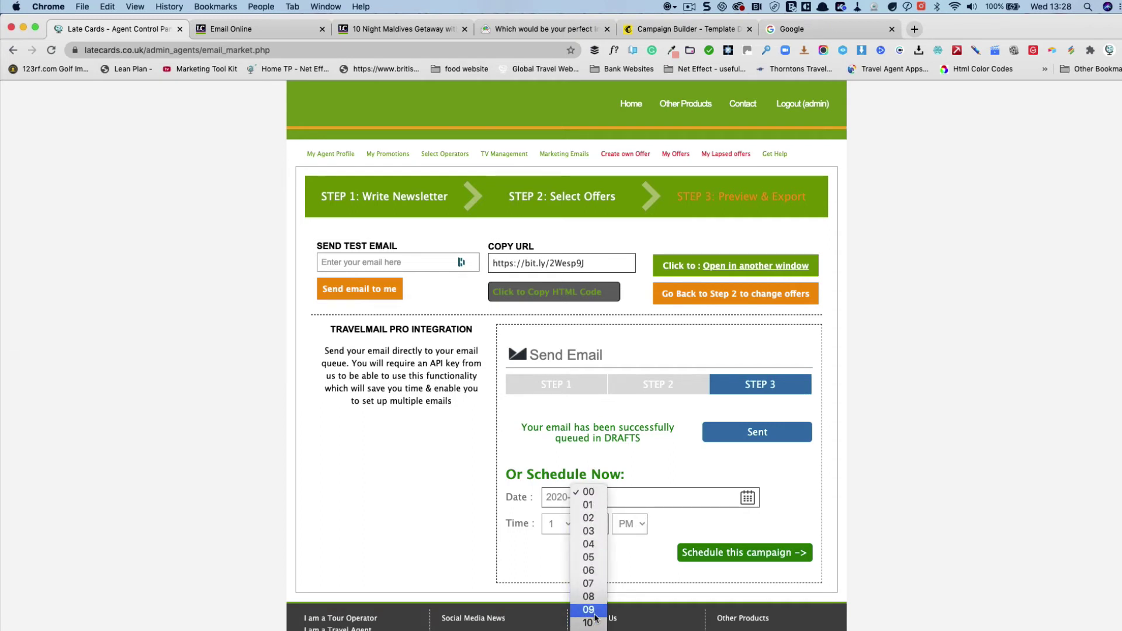
left_click(596, 618)
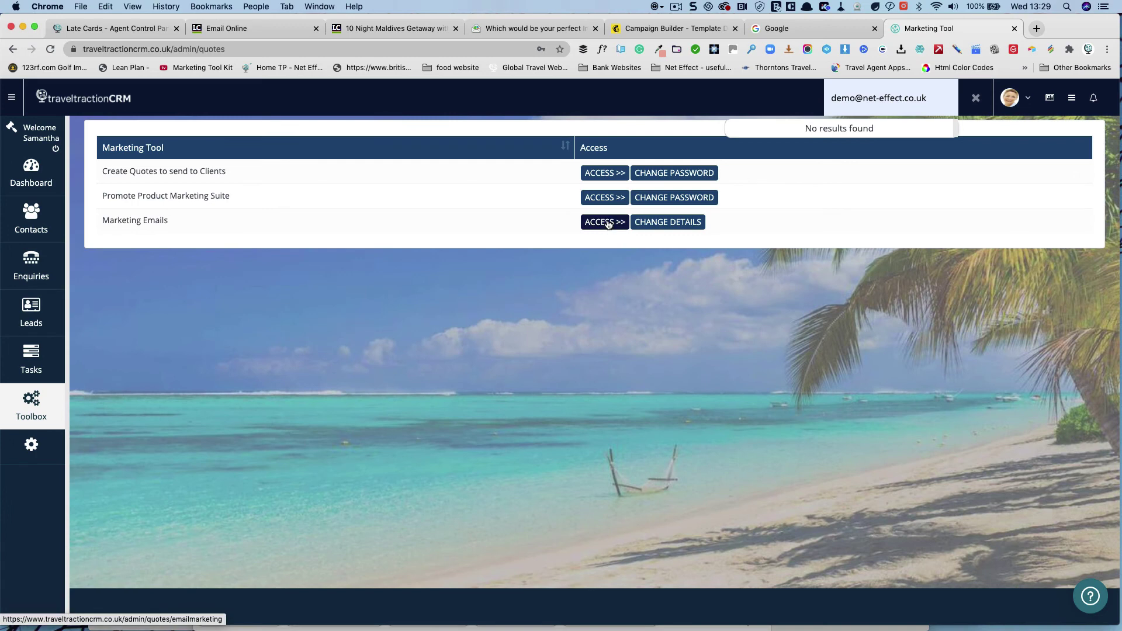
In traveltractionCRM's Marketing Emails tool, open the draft campaign "Armchair Travels: Your perfect Indian Ocean Tropical Island" and review its snapshot.
left_click(607, 224)
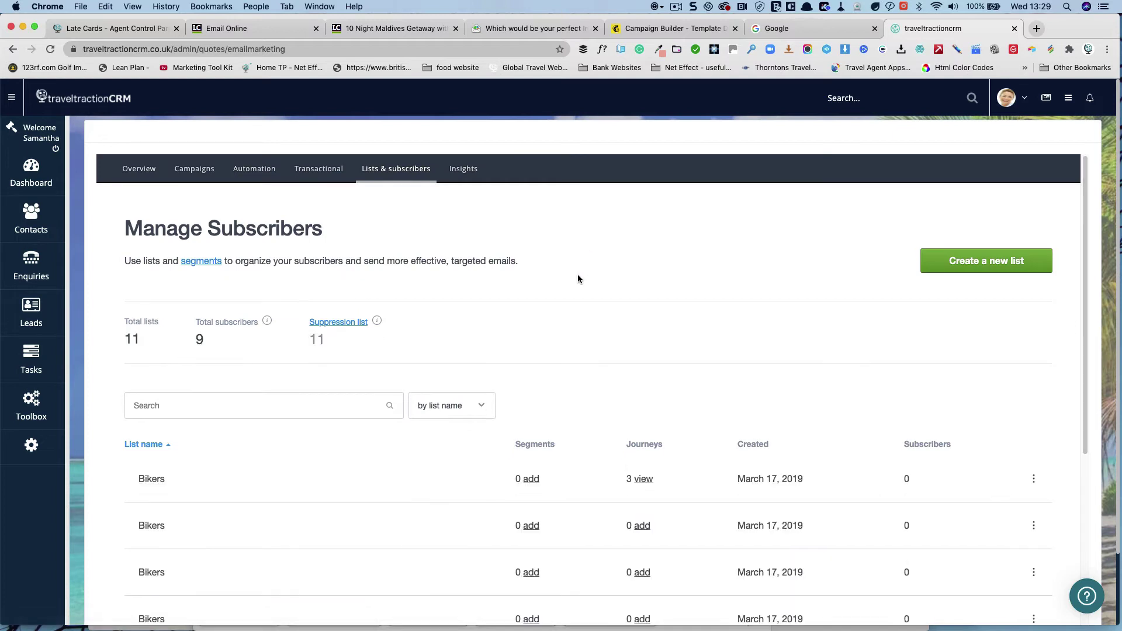
left_click(202, 169)
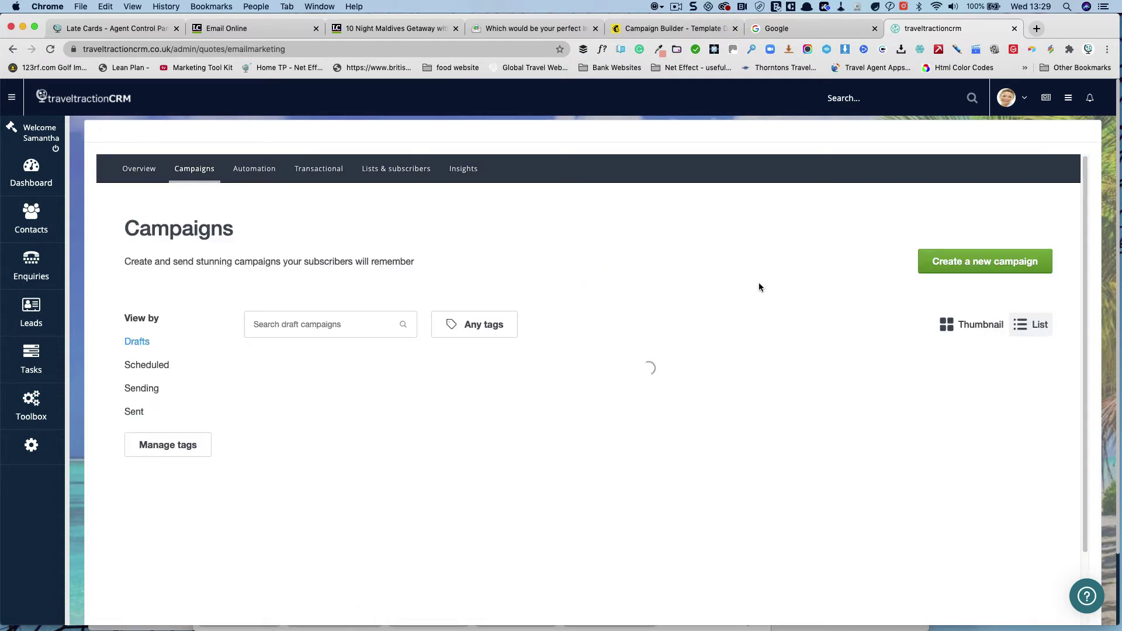
scroll(758, 287, "down", 2)
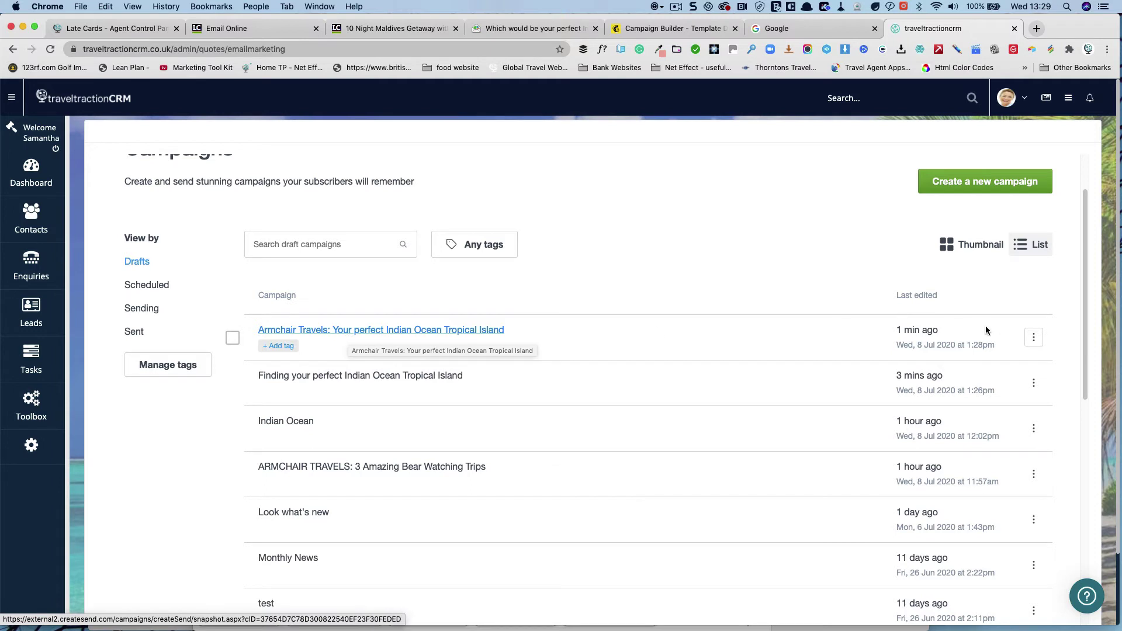
left_click(373, 330)
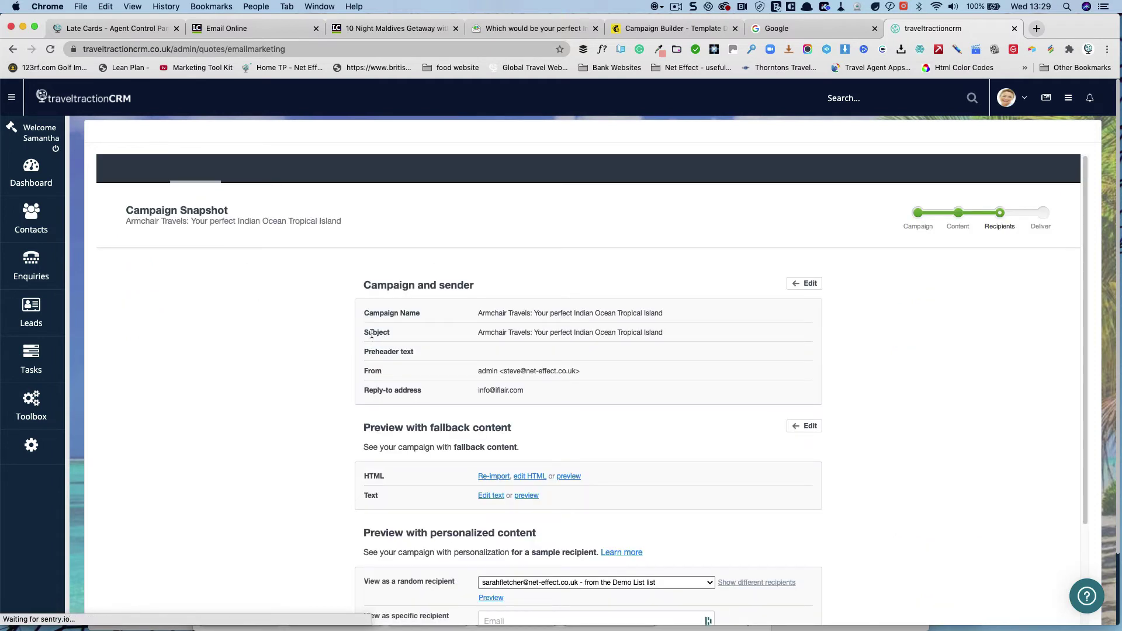
scroll(623, 319, "down", 5)
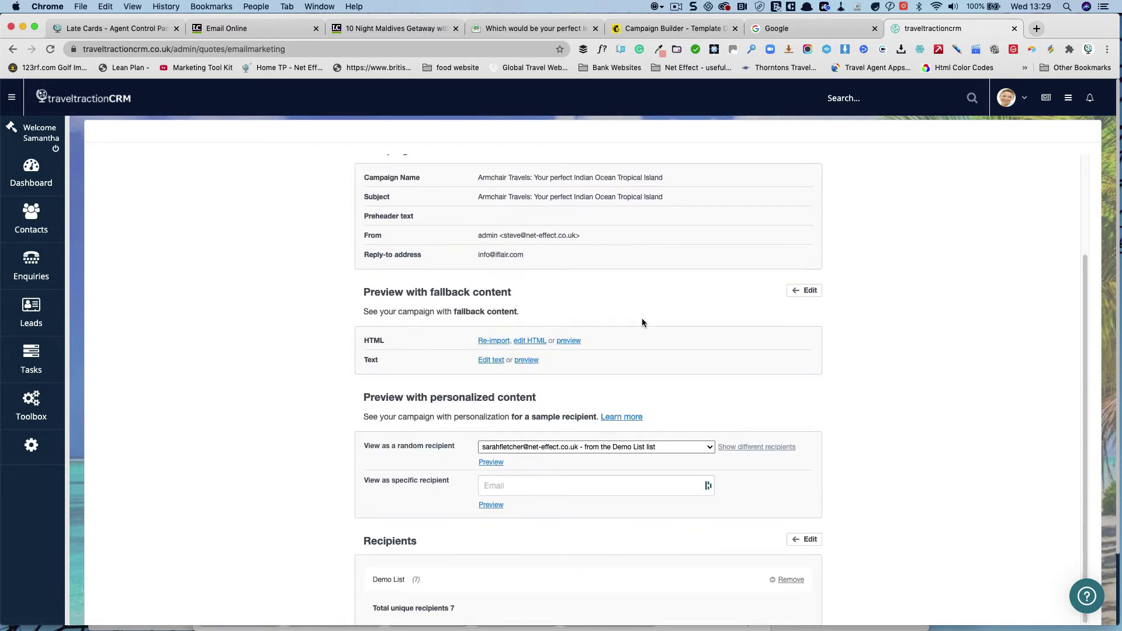
scroll(537, 387, "down", 1)
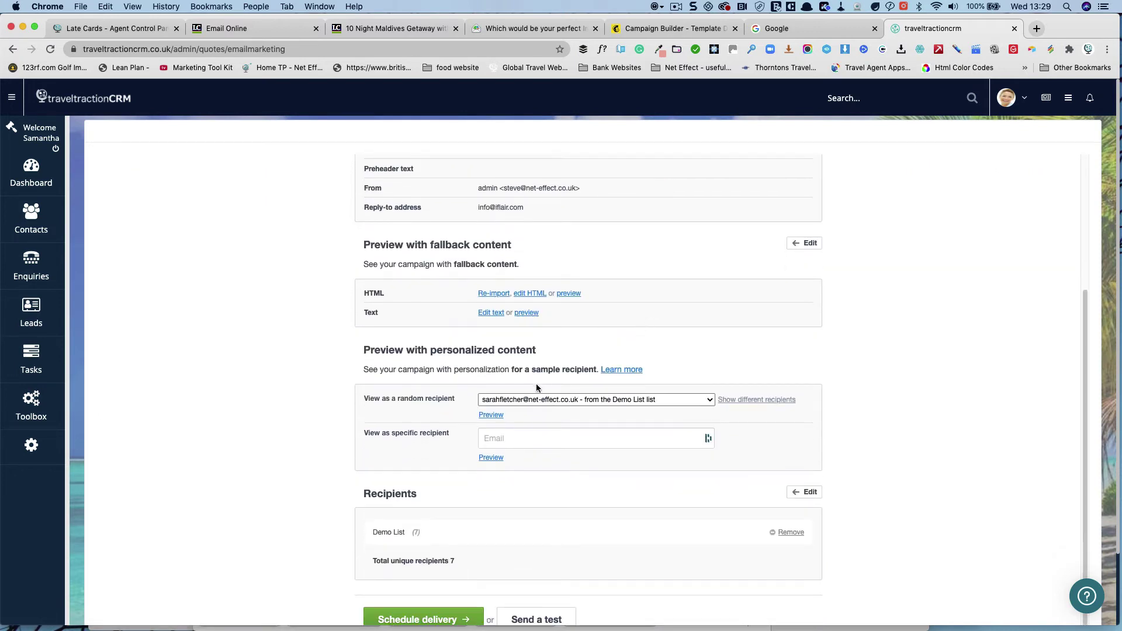
Preview the draft as personalized for the sample Demo List recipient, read through to the offers, close it and check the campaign's recipients.
left_click(493, 416)
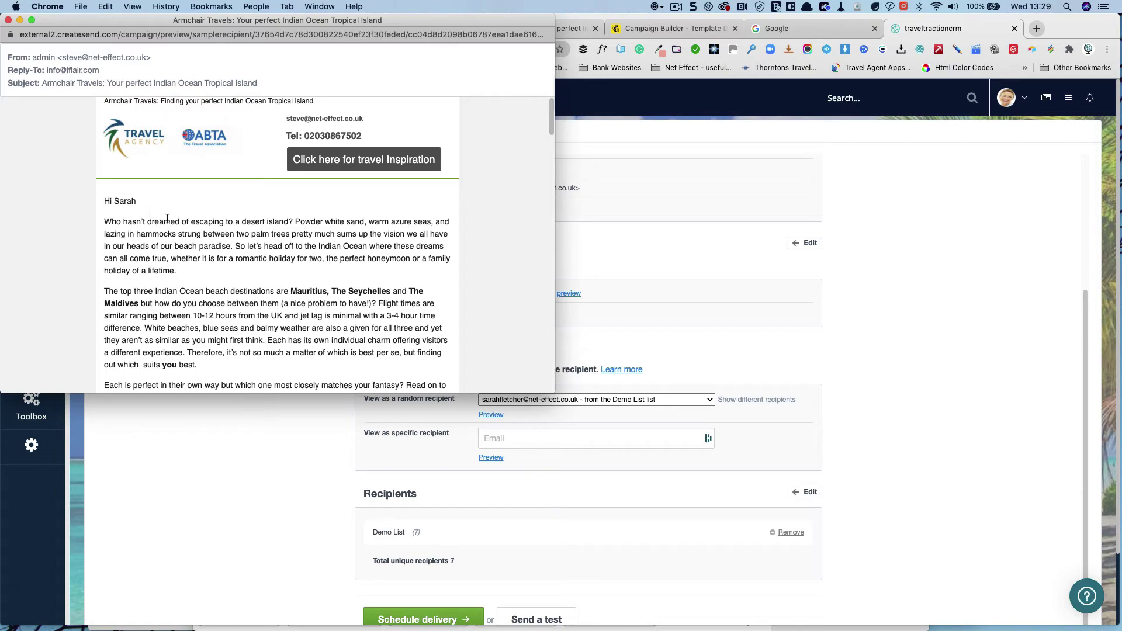
scroll(167, 218, "down", 20)
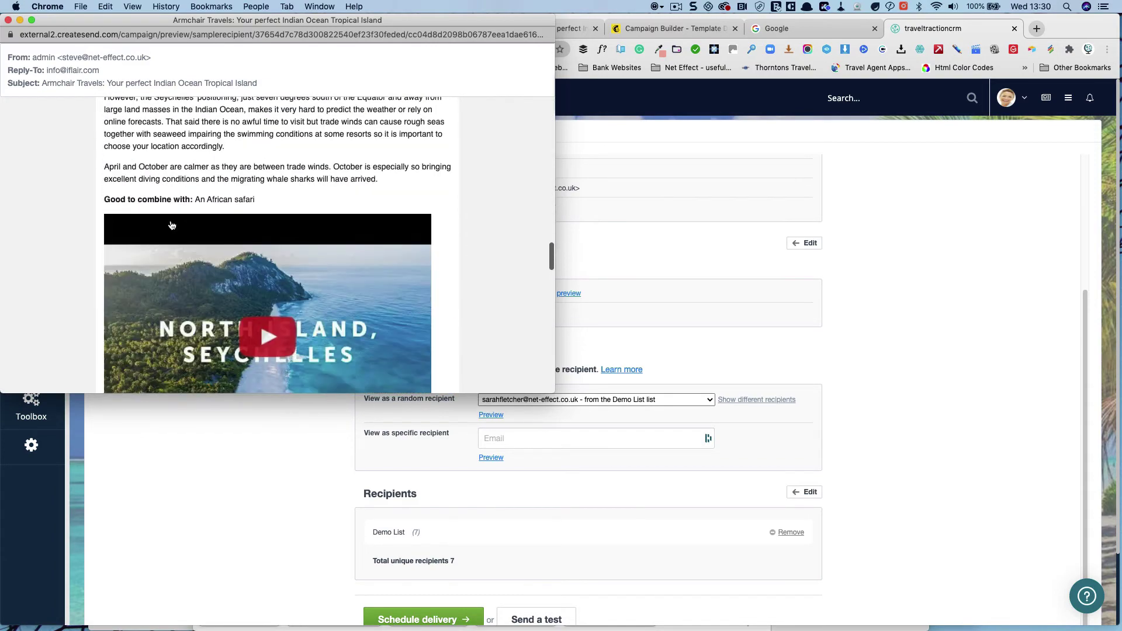
scroll(171, 225, "down", 15)
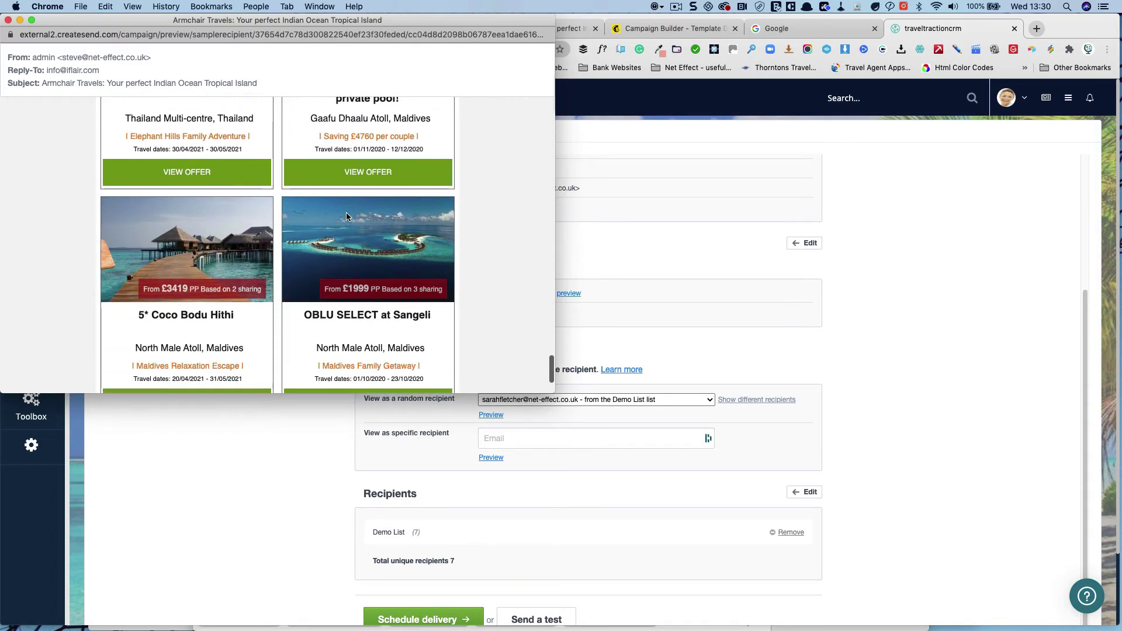
scroll(342, 222, "up", 20)
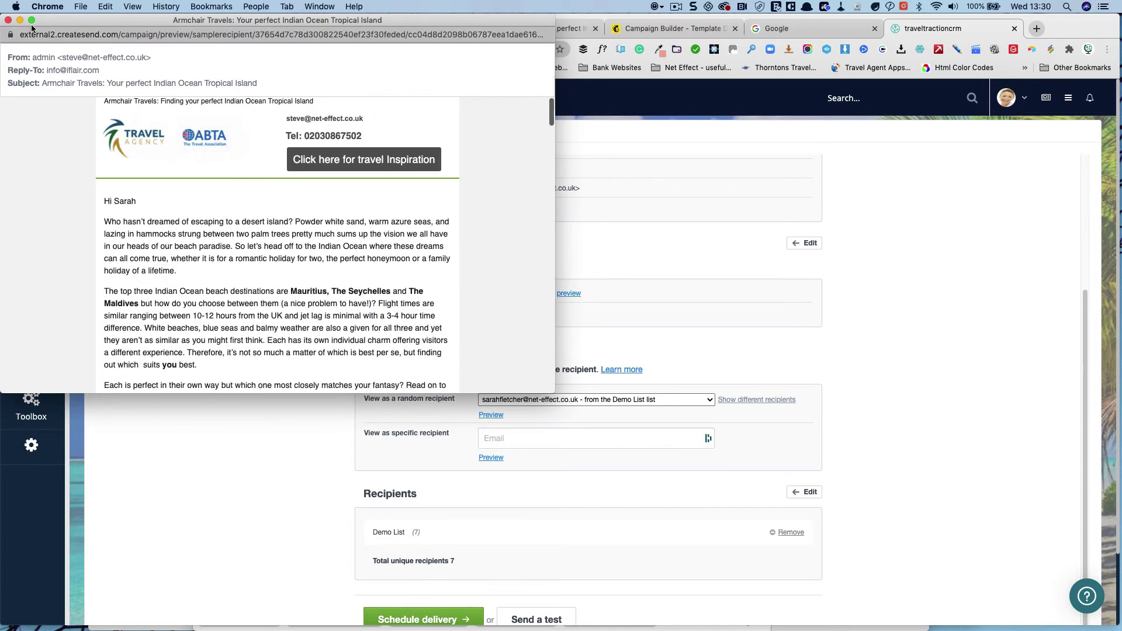
left_click(8, 20)
scroll(439, 394, "down", 1)
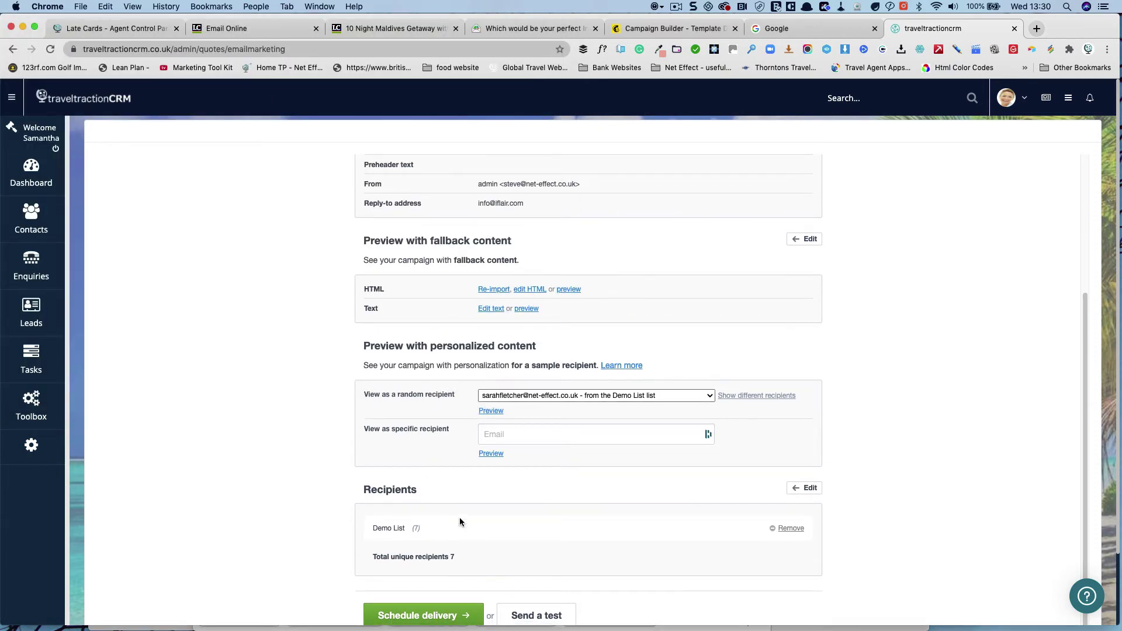
scroll(459, 522, "down", 1)
scroll(257, 318, "up", 5)
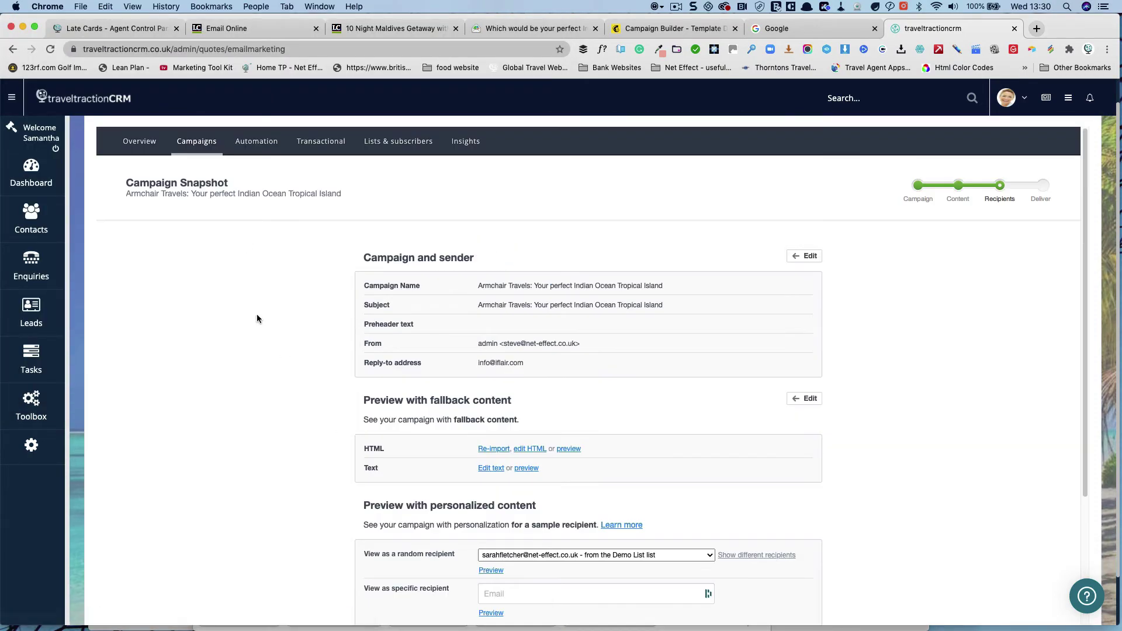
scroll(611, 423, "down", 4)
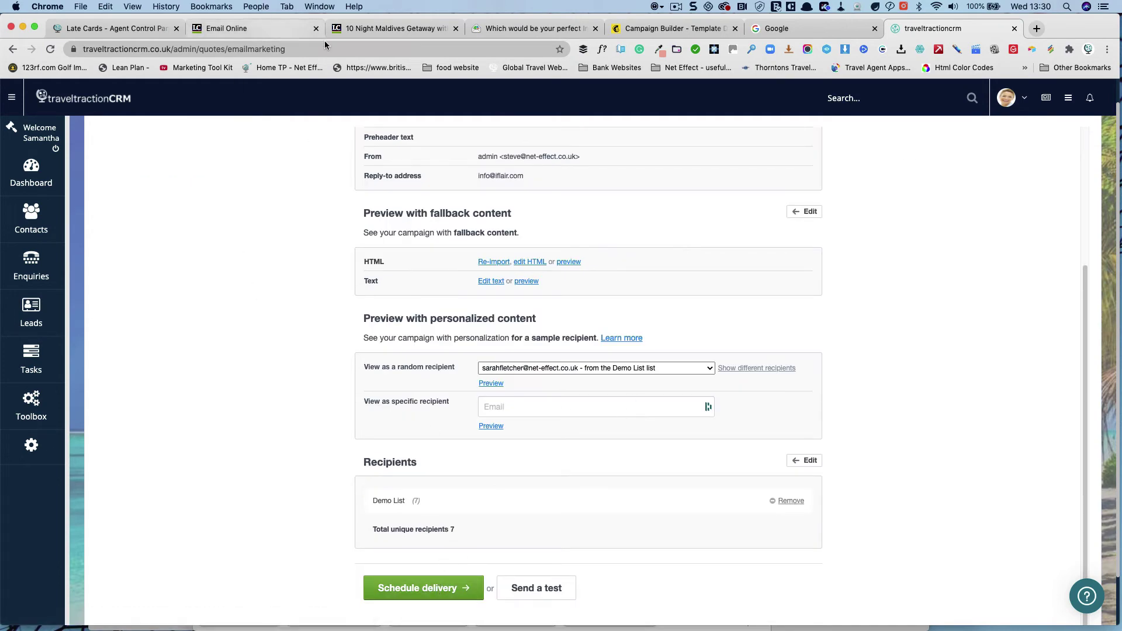
Switch back to the Late Cards email page and schedule the campaign with the date and time already set.
left_click(143, 30)
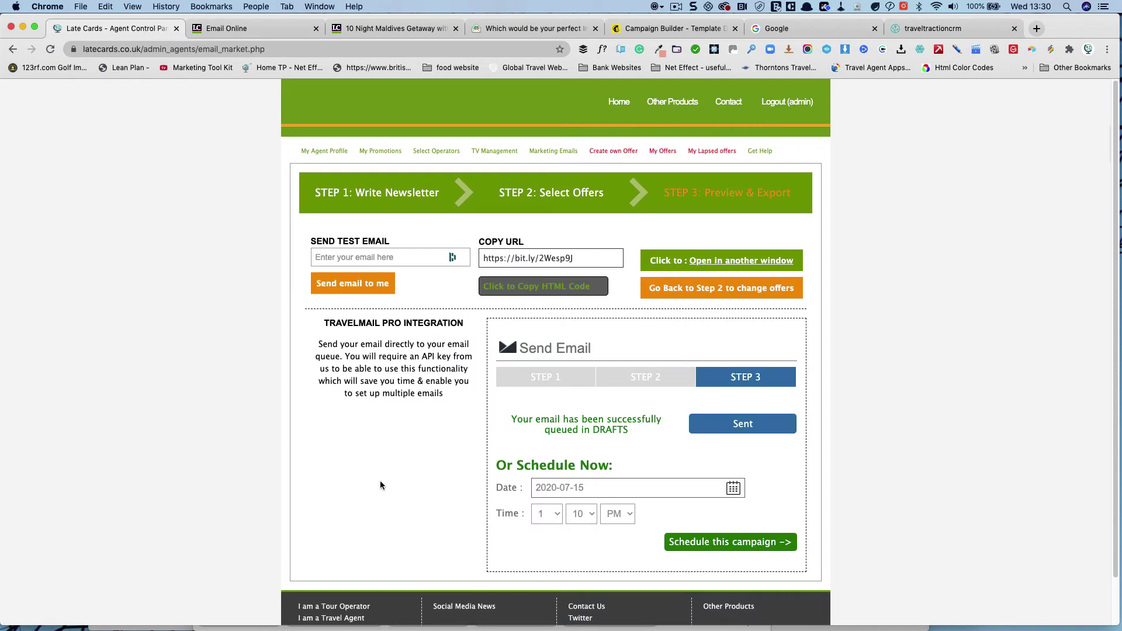
scroll(407, 462, "down", 2)
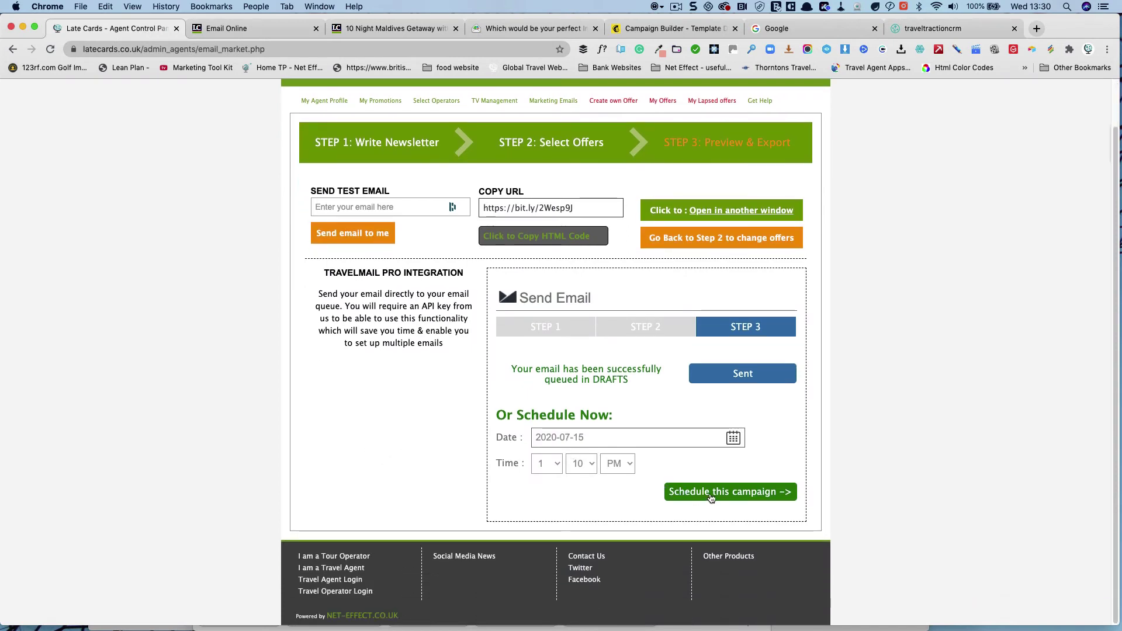
left_click(708, 498)
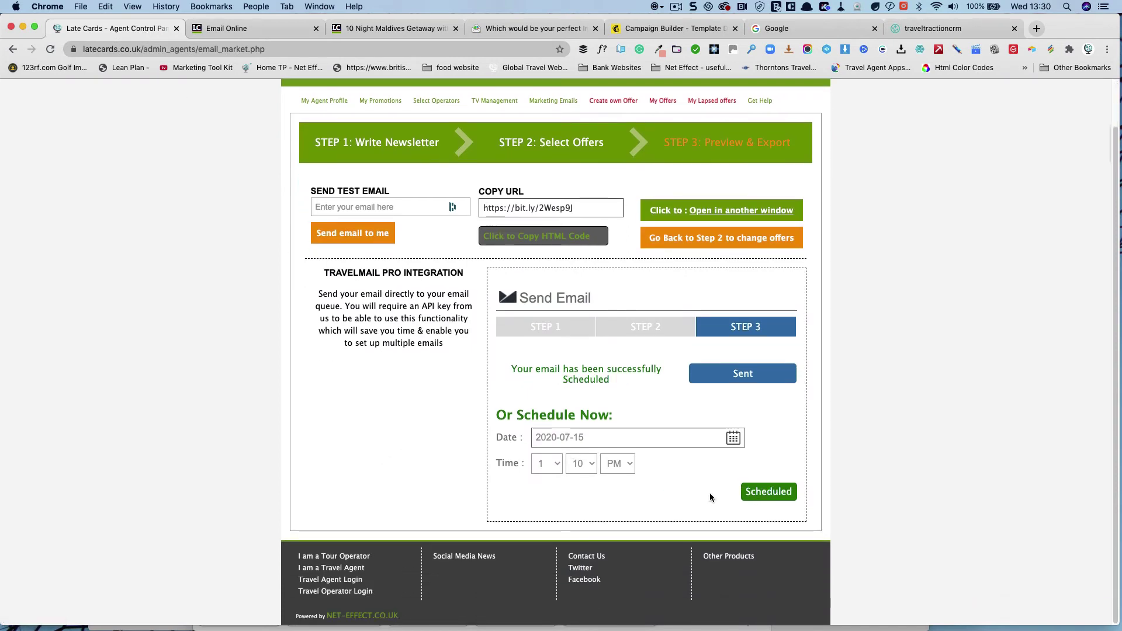
Return to traveltractionCRM and view the scheduled campaigns with their delivery dates.
left_click(932, 28)
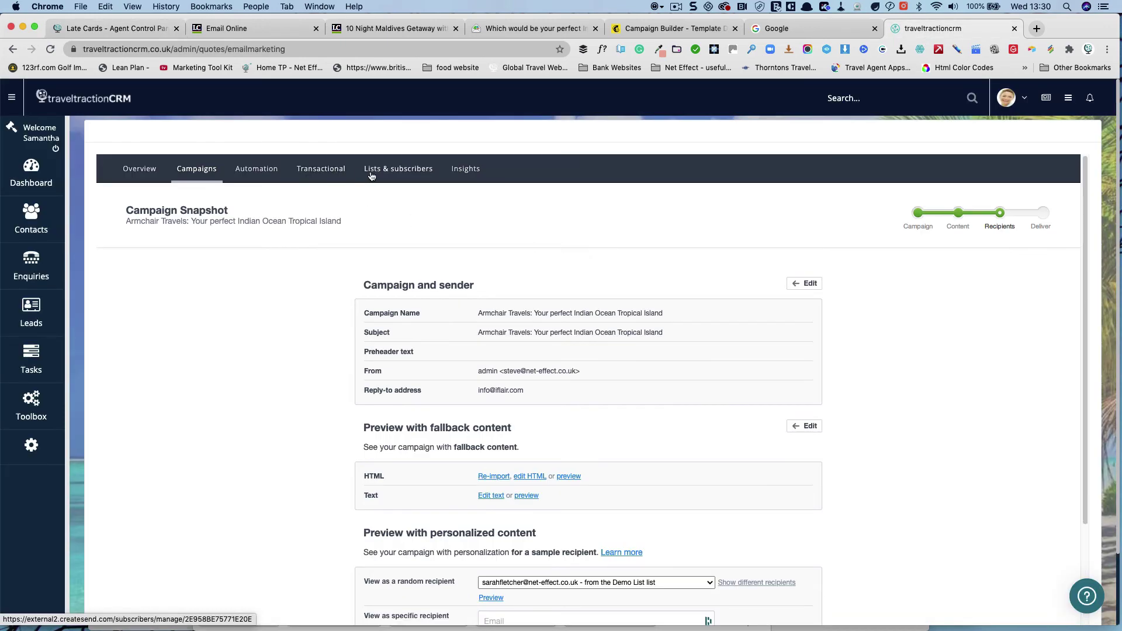
left_click(188, 169)
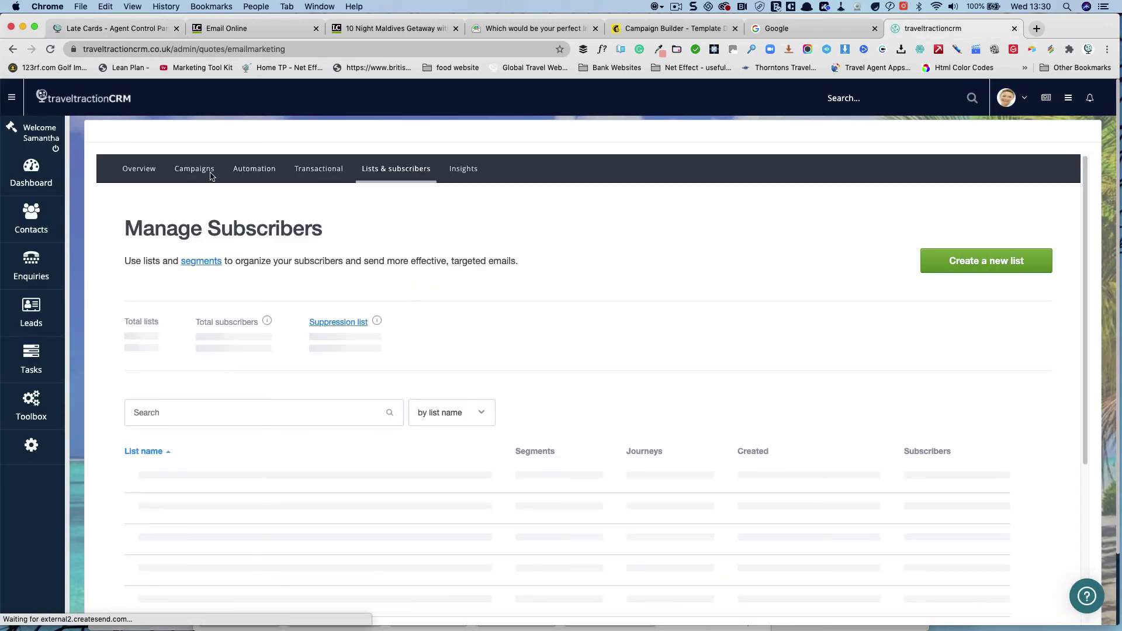
left_click(203, 174)
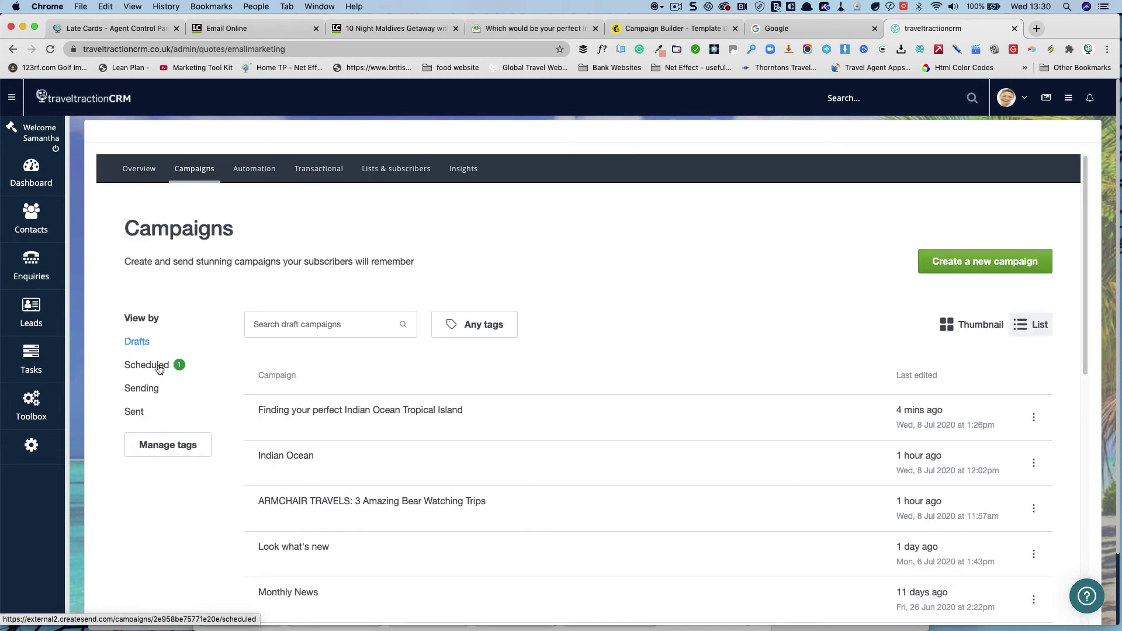
left_click(172, 366)
scroll(356, 374, "down", 1)
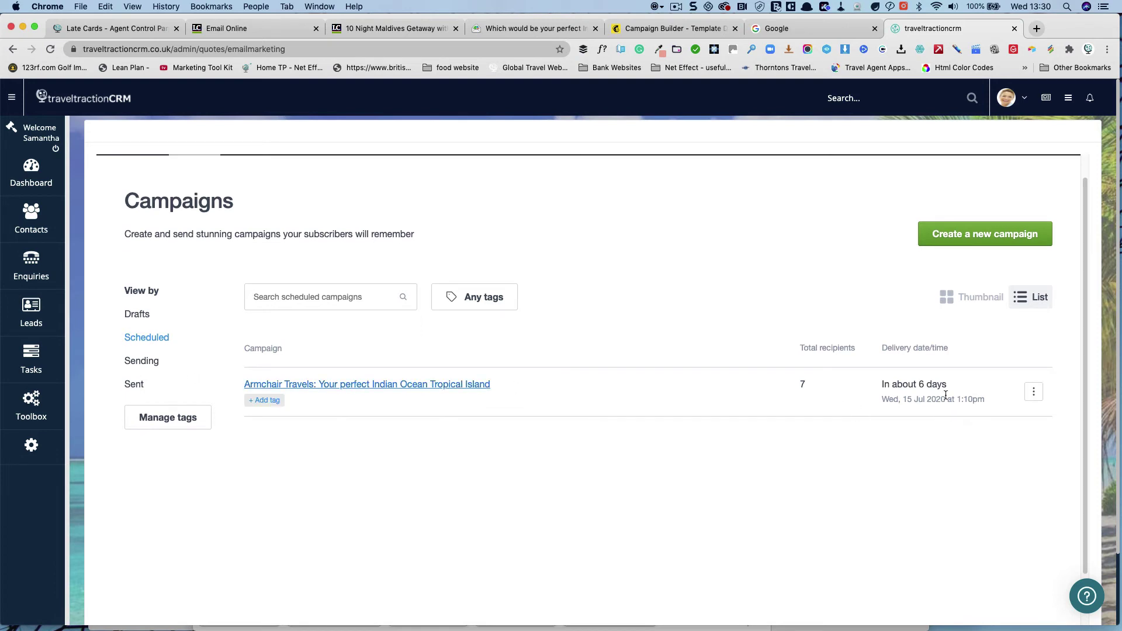
Open the scheduled "Armchair Travels: Your perfect Indian Ocean Tropical Island" campaign and review its recipients and delivery details.
left_click(447, 390)
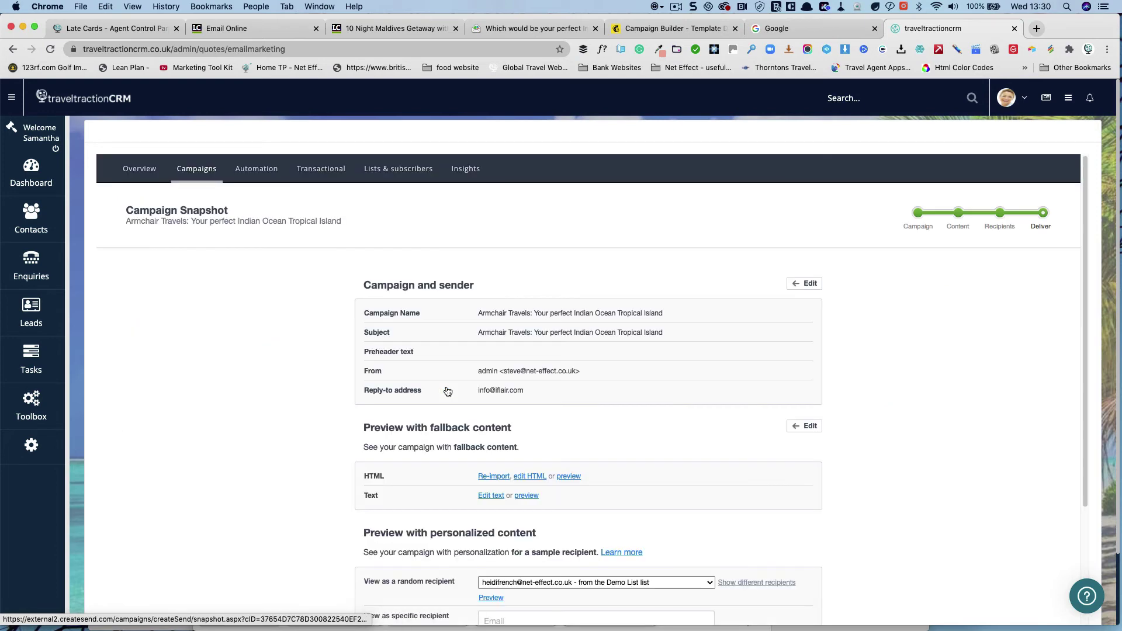
scroll(447, 393, "down", 5)
scroll(447, 393, "down", 2)
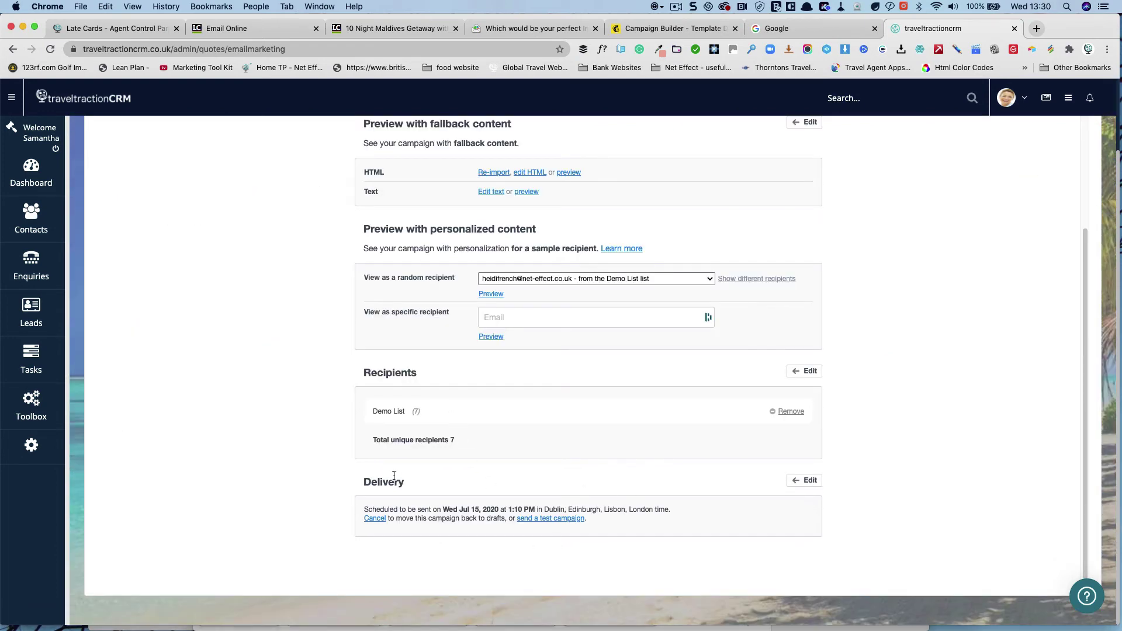
scroll(396, 478, "up", 5)
scroll(395, 471, "up", 1)
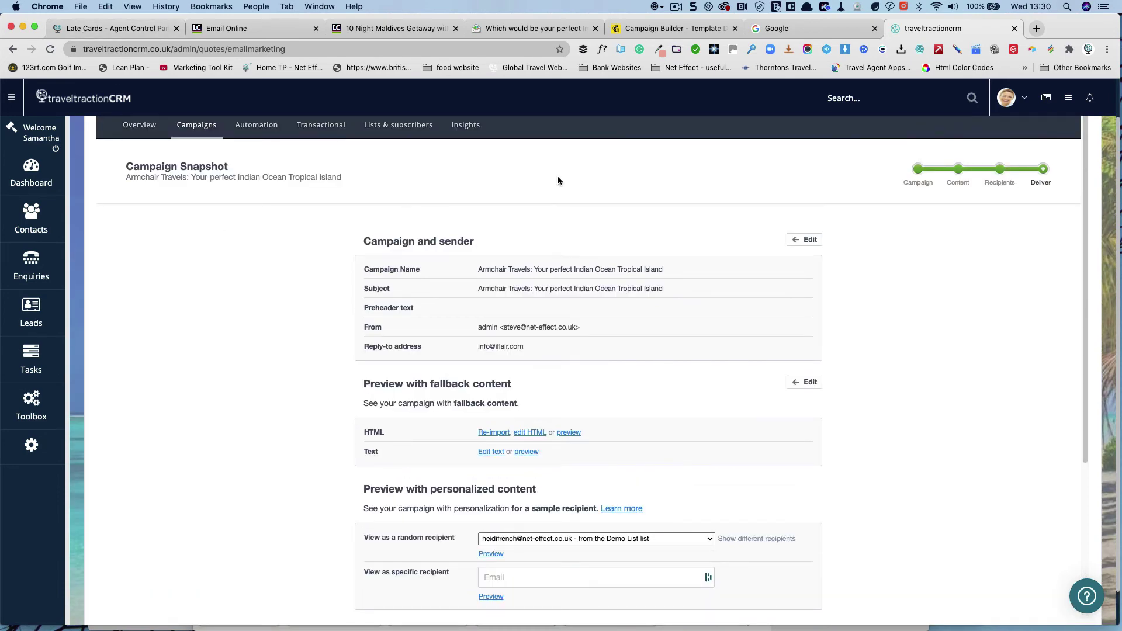
Switch back to the Late Cards email page and copy the newsletter's complete HTML code to the clipboard.
left_click(136, 29)
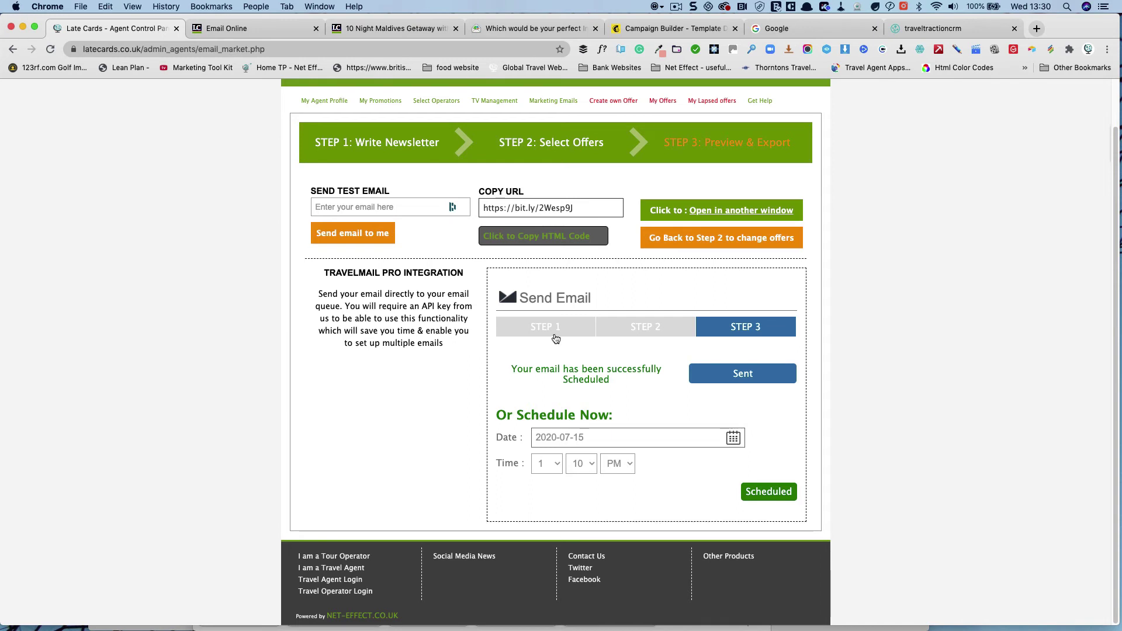
scroll(555, 338, "up", 1)
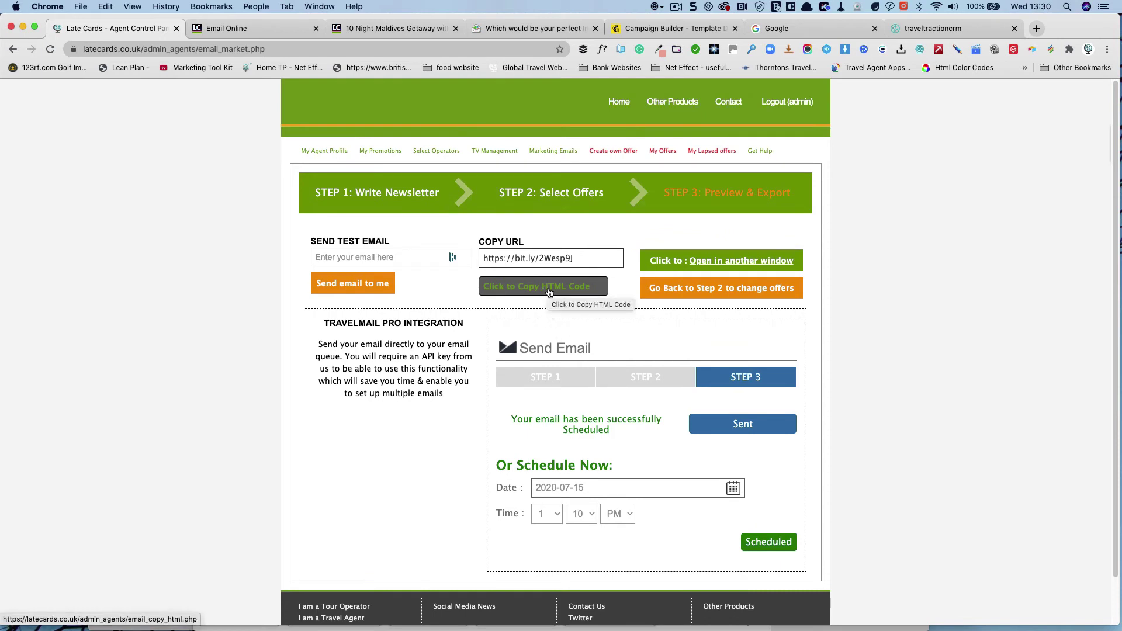
left_click(548, 288)
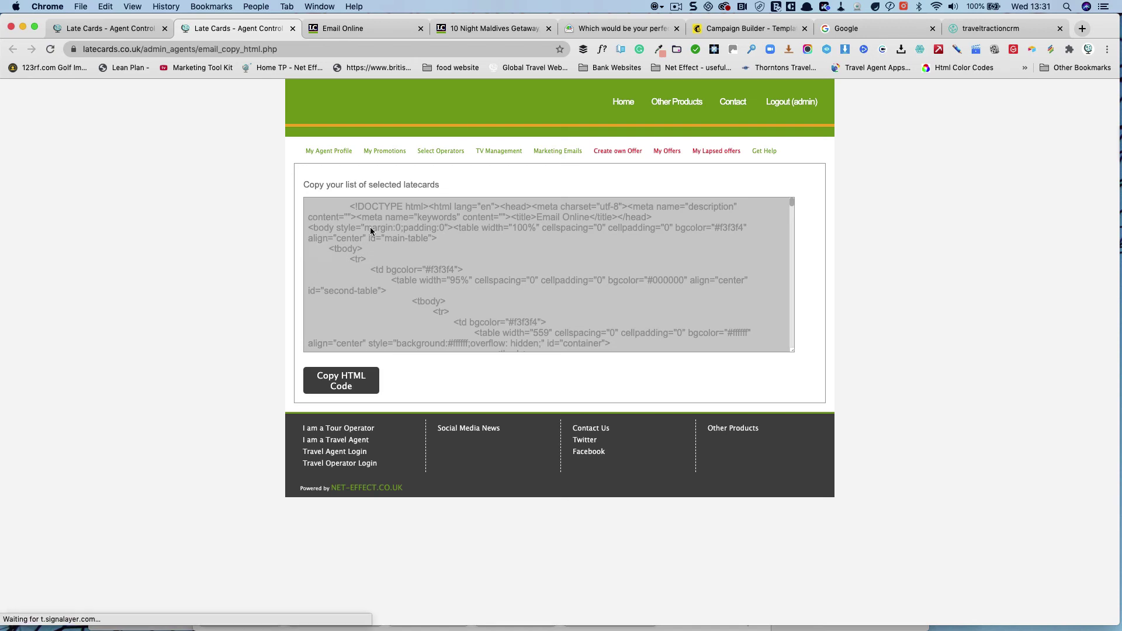
scroll(400, 250, "down", 3)
scroll(400, 250, "up", 3)
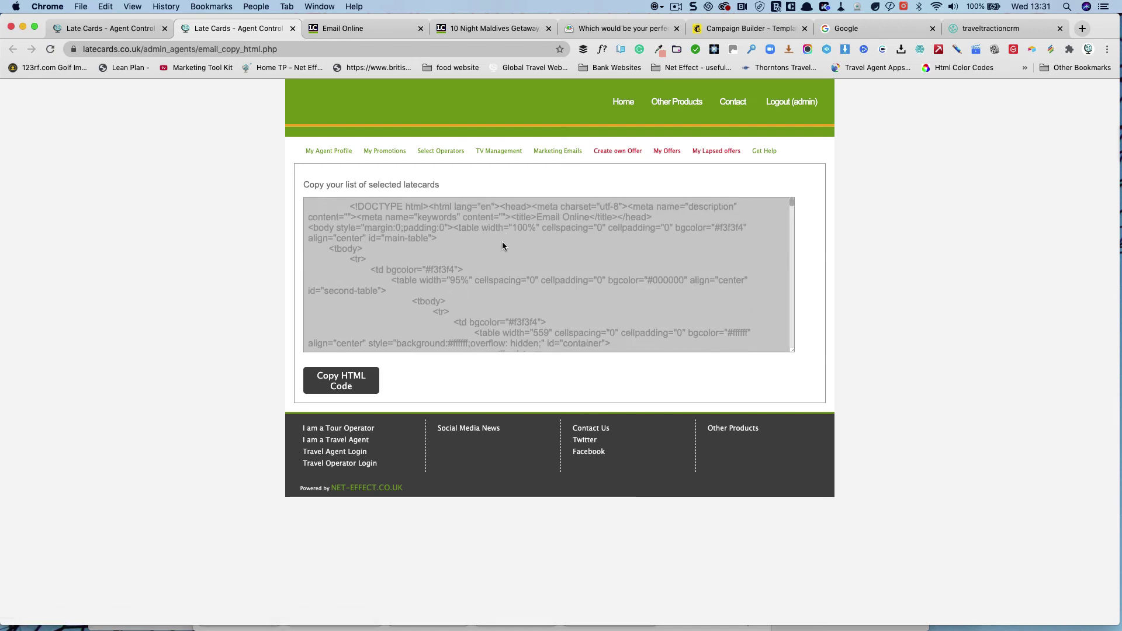
left_click(346, 385)
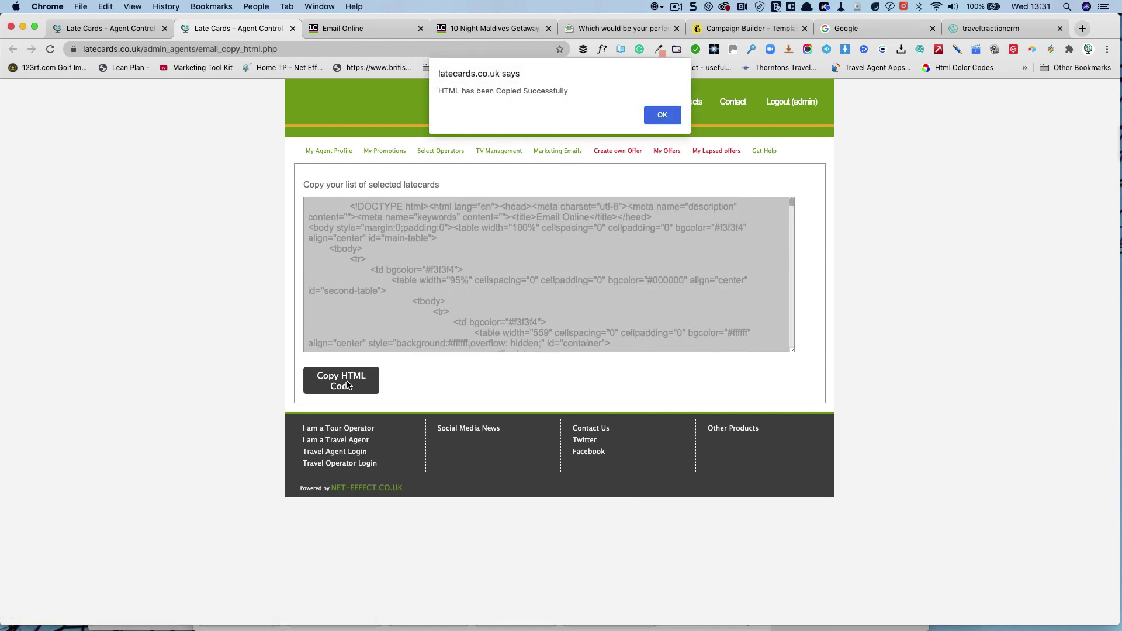
left_click(665, 118)
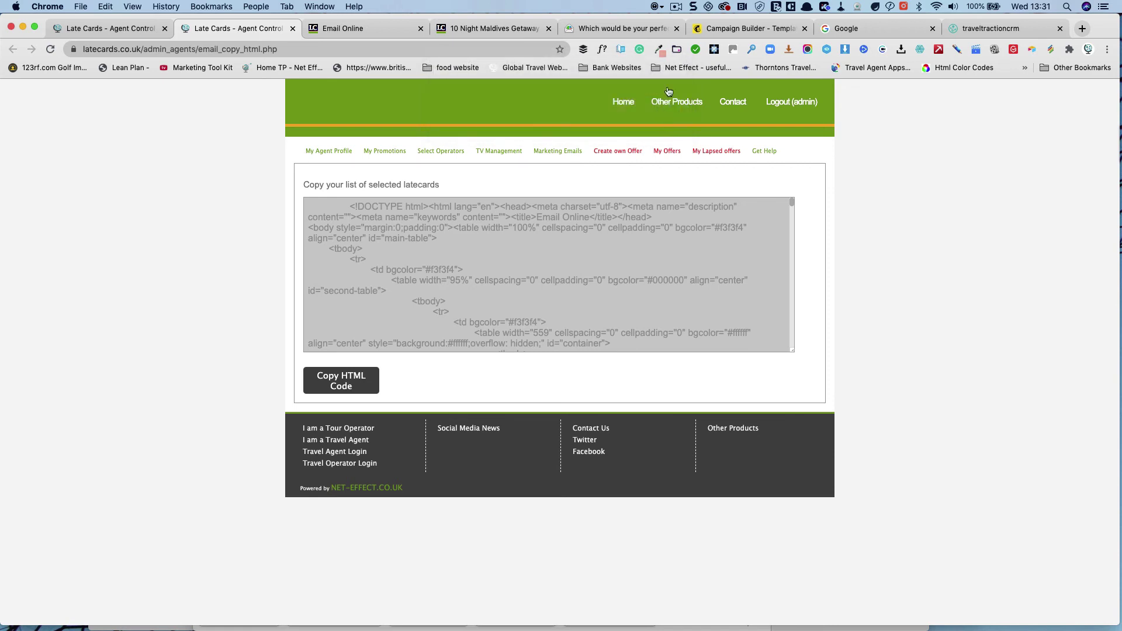
Switch to the Mailchimp campaign builder, add a Code block below the logo and replace its placeholder with the copied newsletter HTML.
left_click(724, 29)
mouse_move(429, 179)
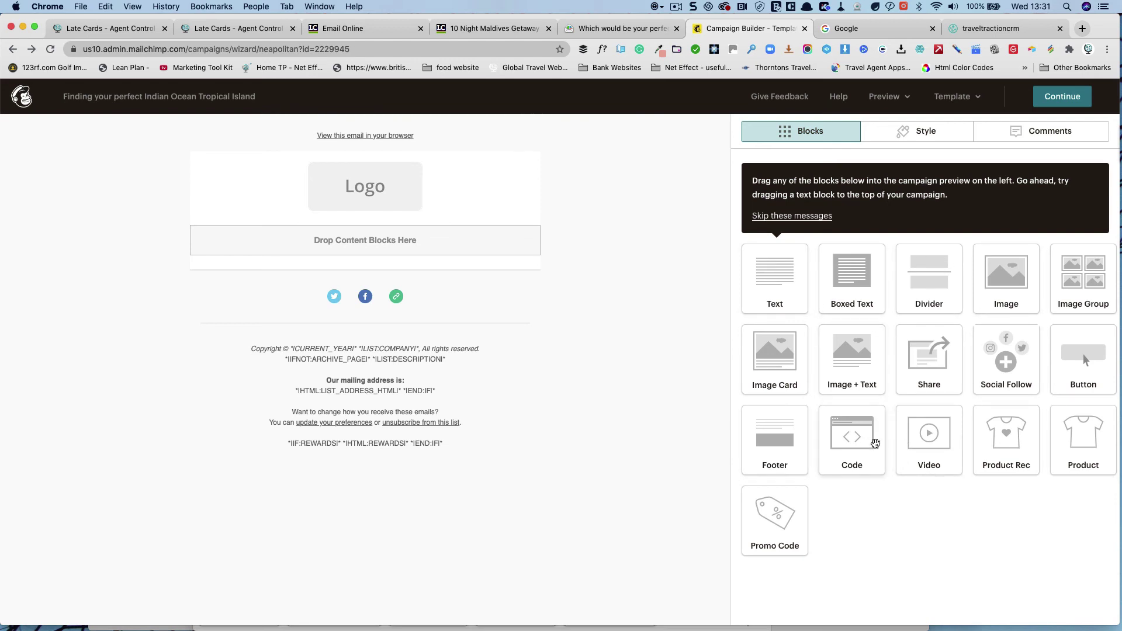
left_click_drag(853, 438, 370, 208)
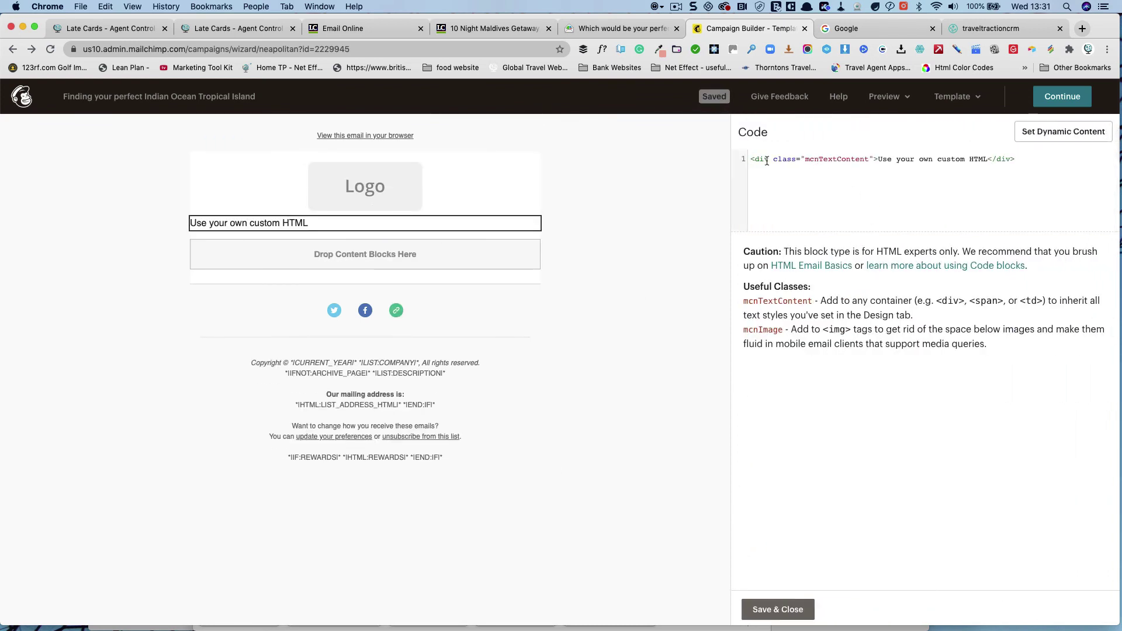
left_click_drag(755, 159, 1023, 163)
key("BackSpace")
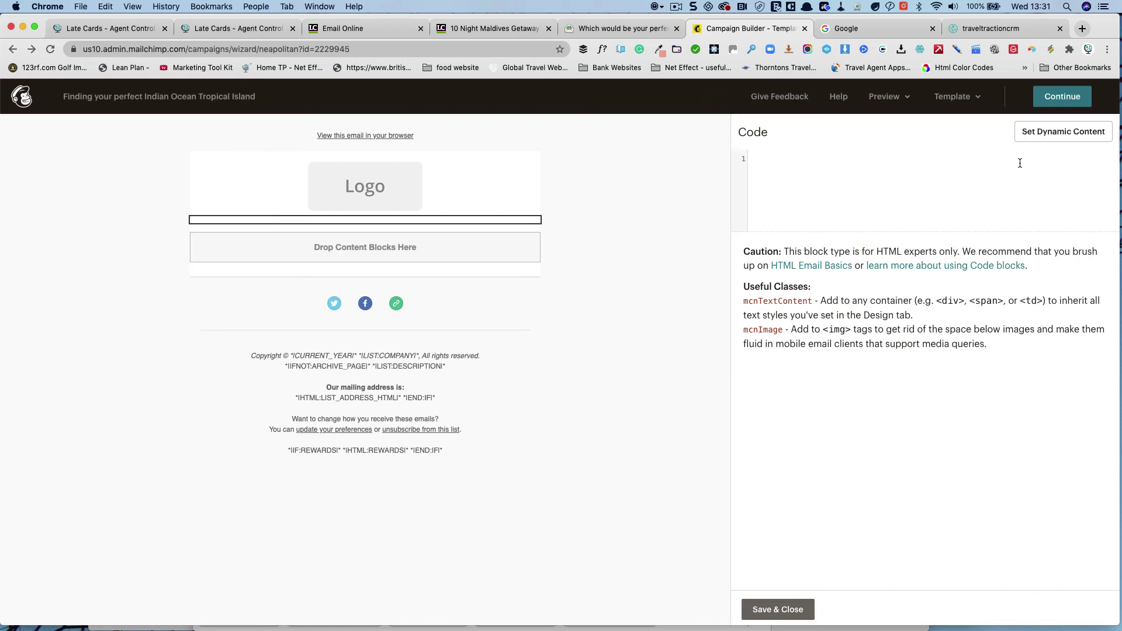
key("super+v")
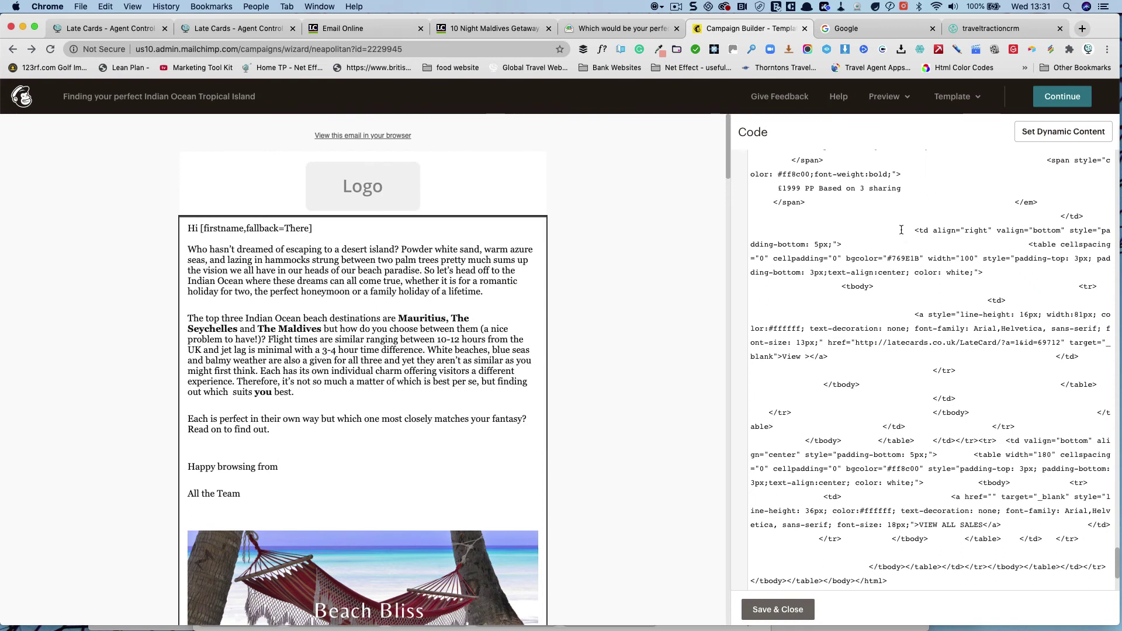
Read through the newsletter preview in the campaign, from the introduction and island sections down to the holiday offers.
mouse_move(462, 264)
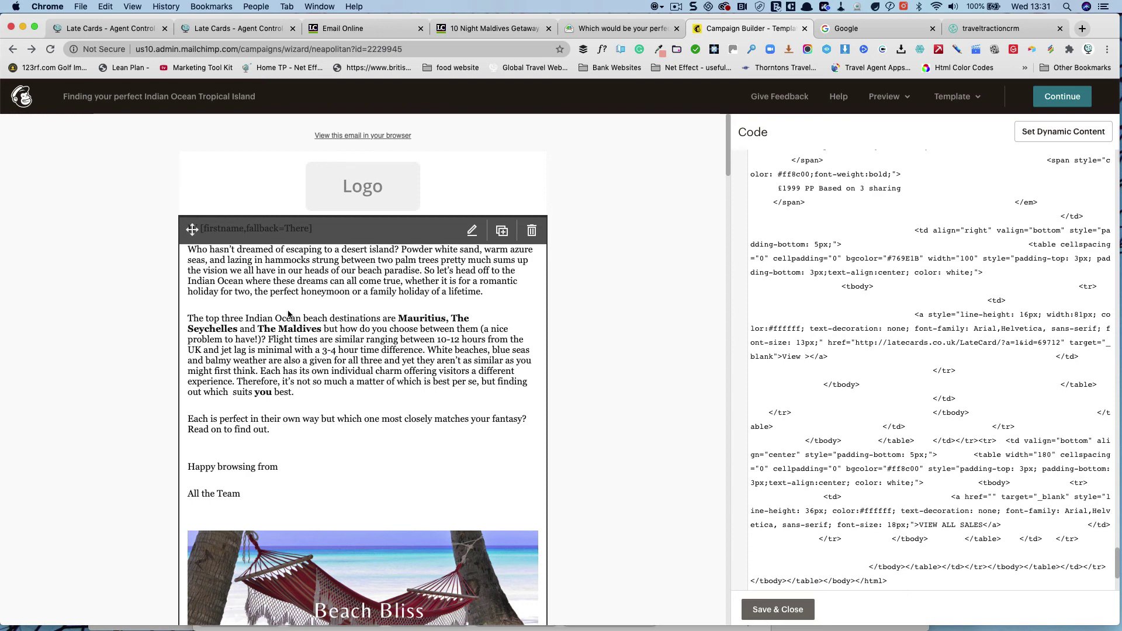
scroll(291, 323, "down", 1)
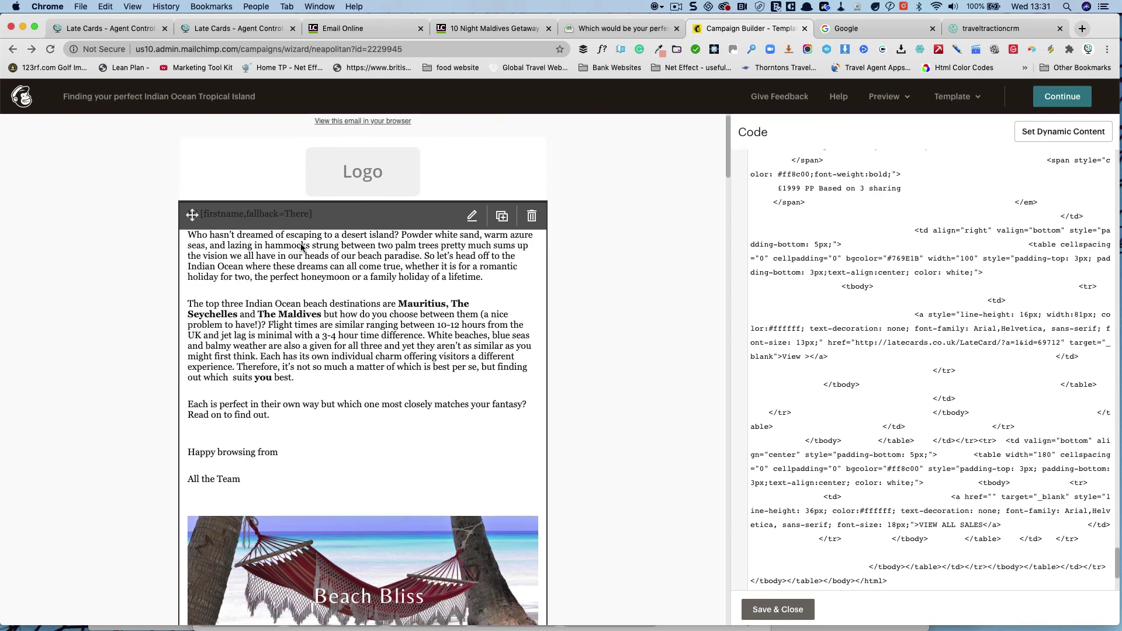
scroll(320, 285, "down", 1)
scroll(311, 280, "down", 1)
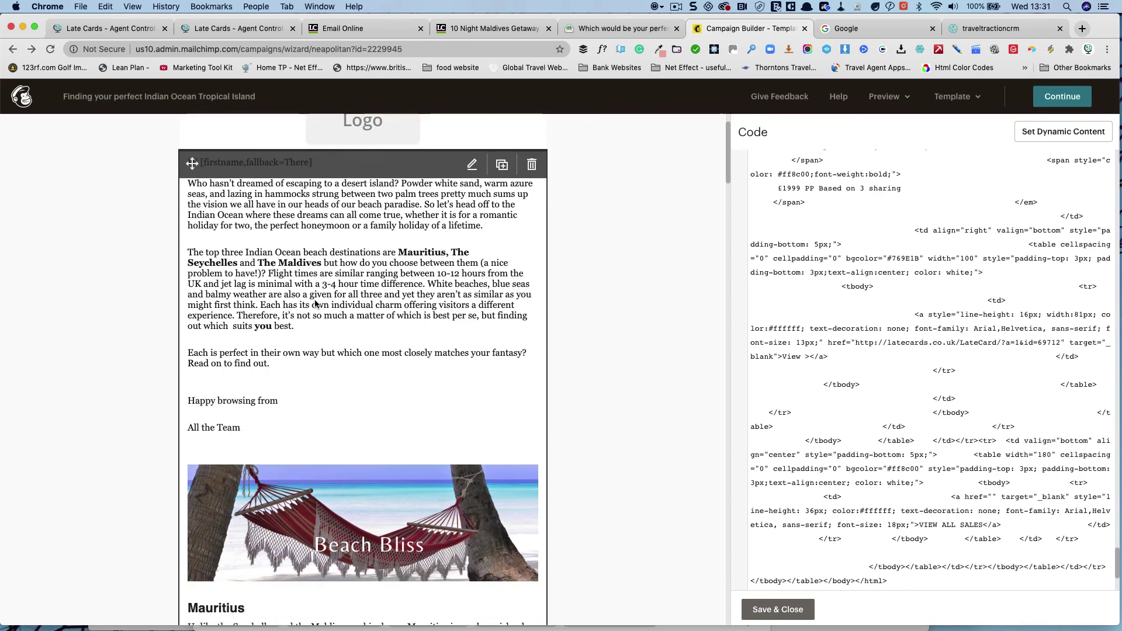
scroll(316, 304, "down", 5)
scroll(316, 304, "down", 20)
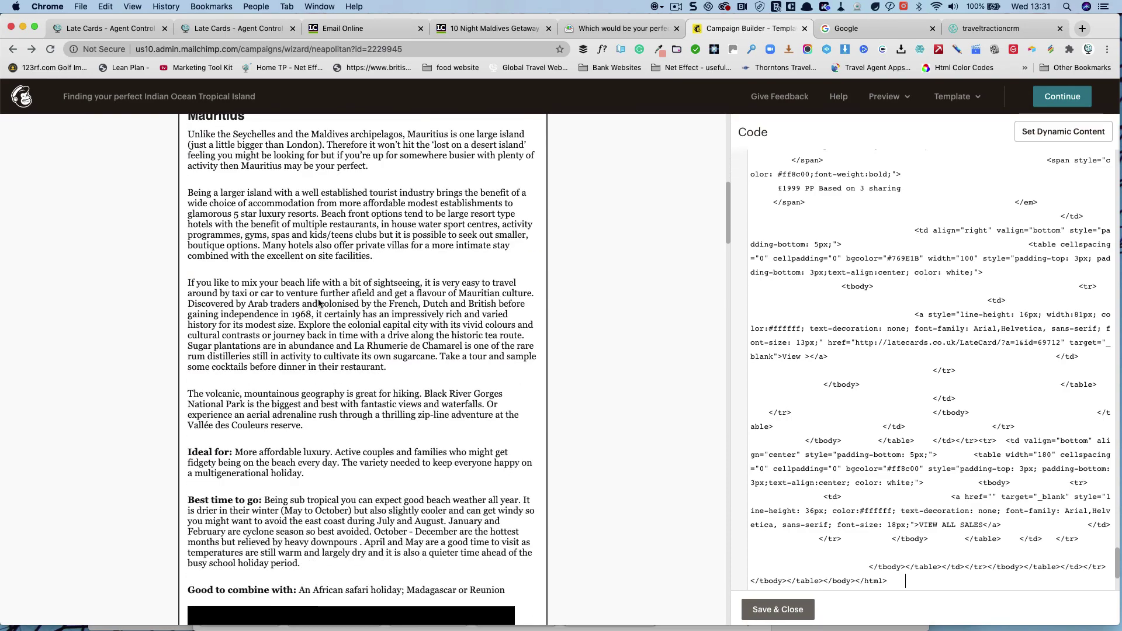
scroll(318, 303, "down", 20)
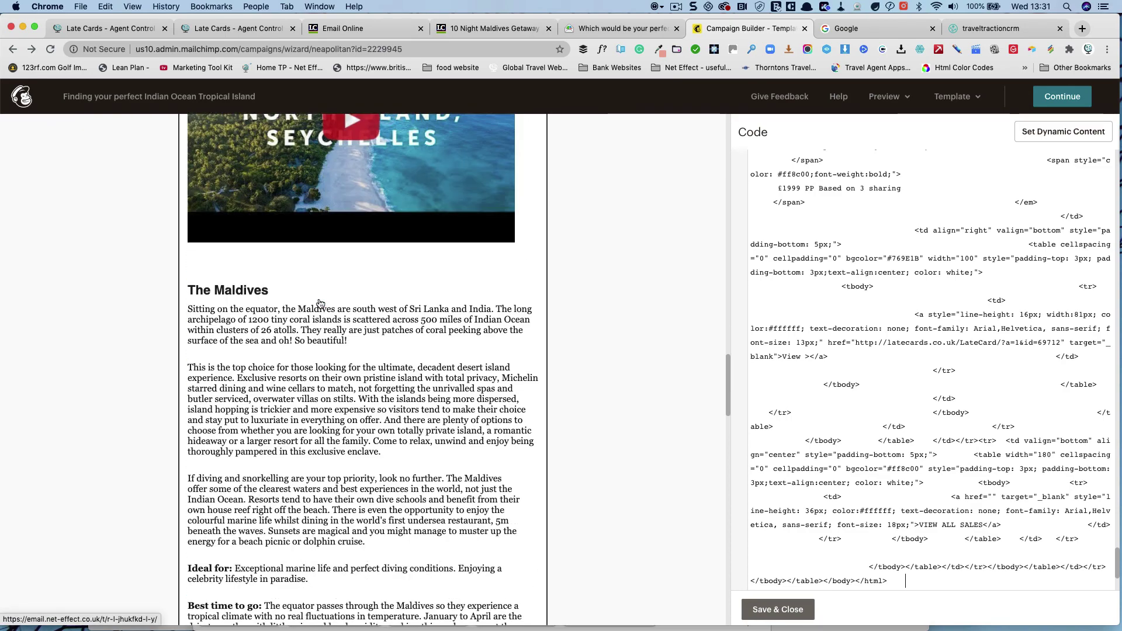
scroll(321, 304, "down", 10)
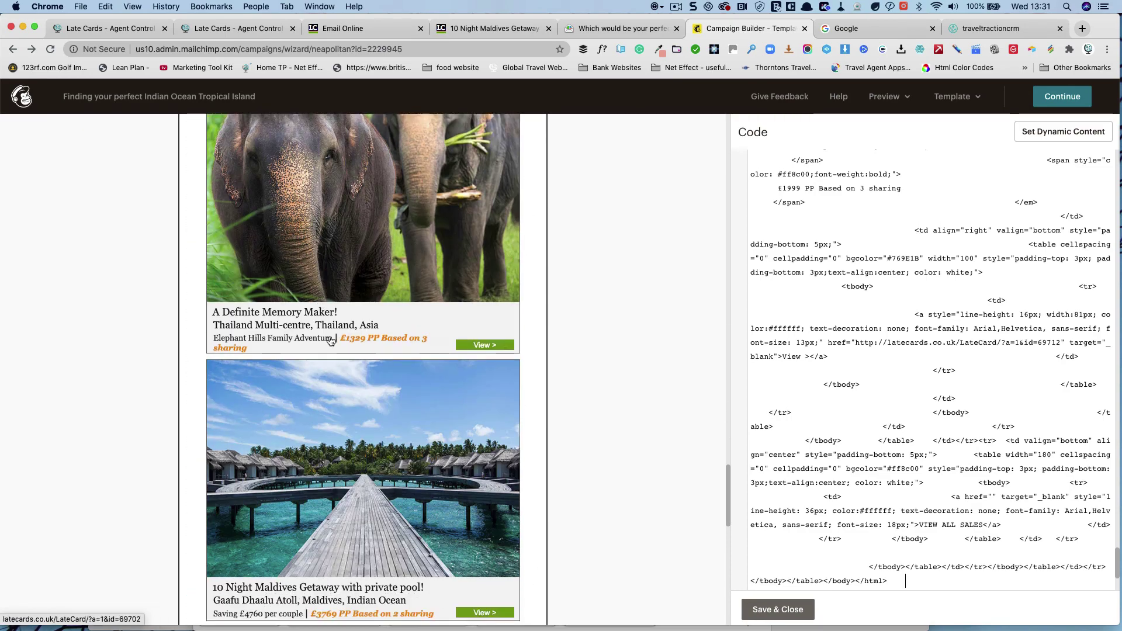
scroll(321, 493, "down", 8)
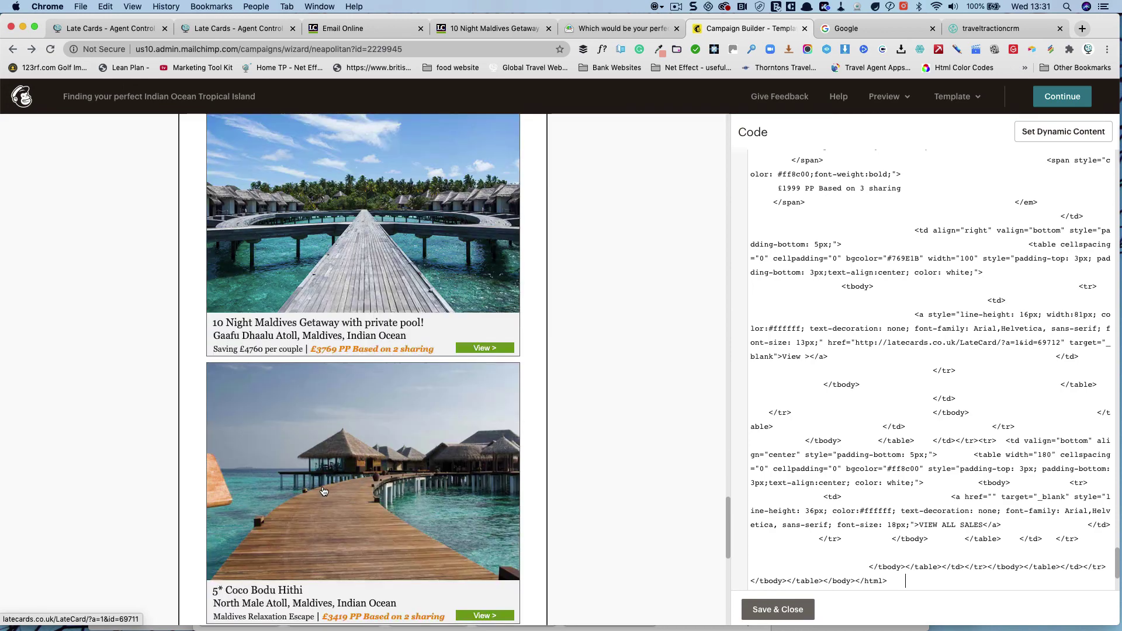
scroll(331, 475, "down", 4)
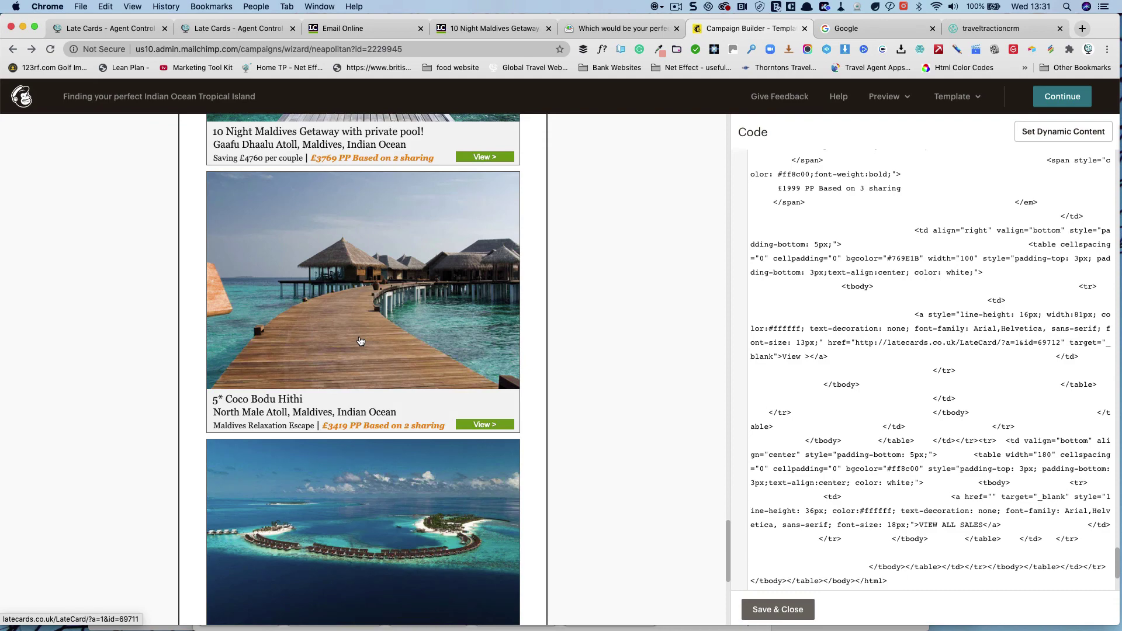
scroll(361, 342, "down", 2)
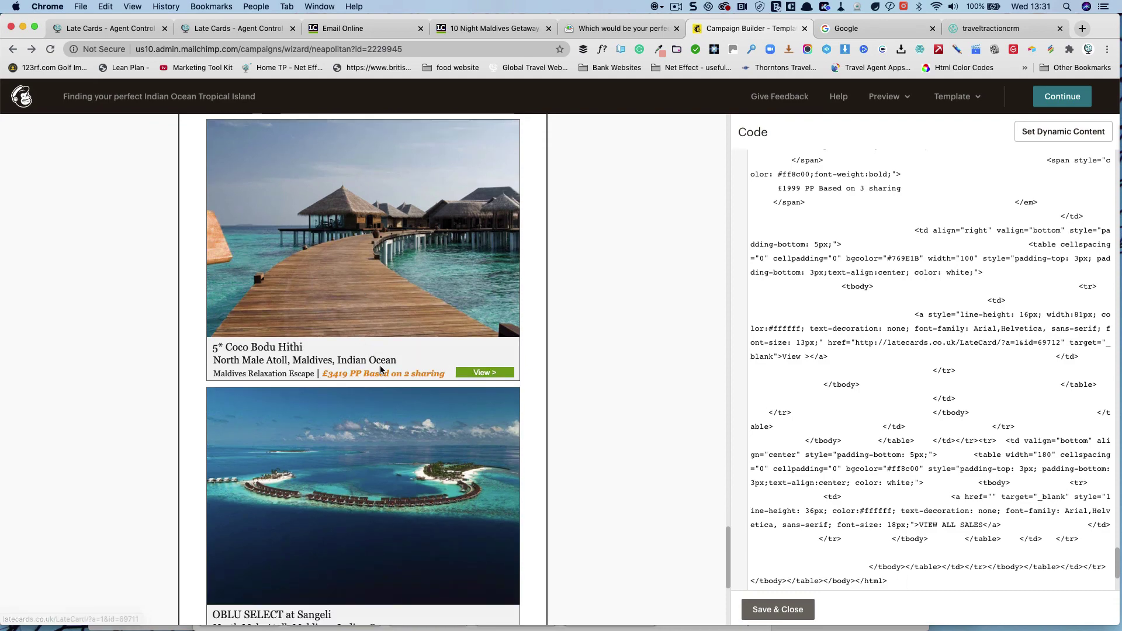
scroll(379, 397, "down", 10)
scroll(378, 414, "up", 15)
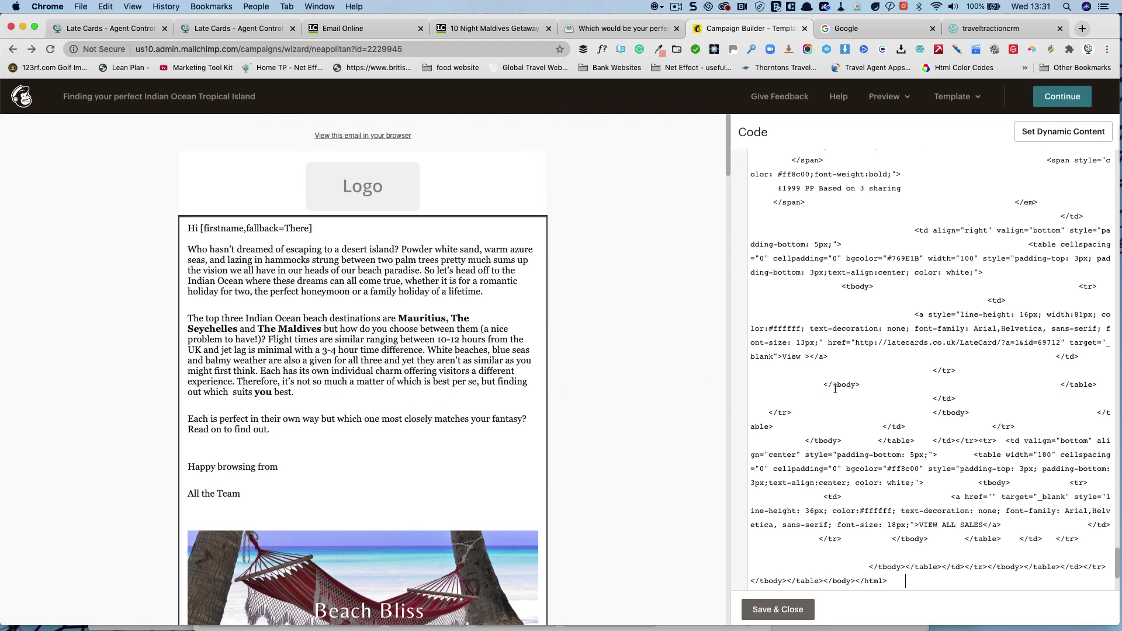
scroll(836, 389, "down", 2)
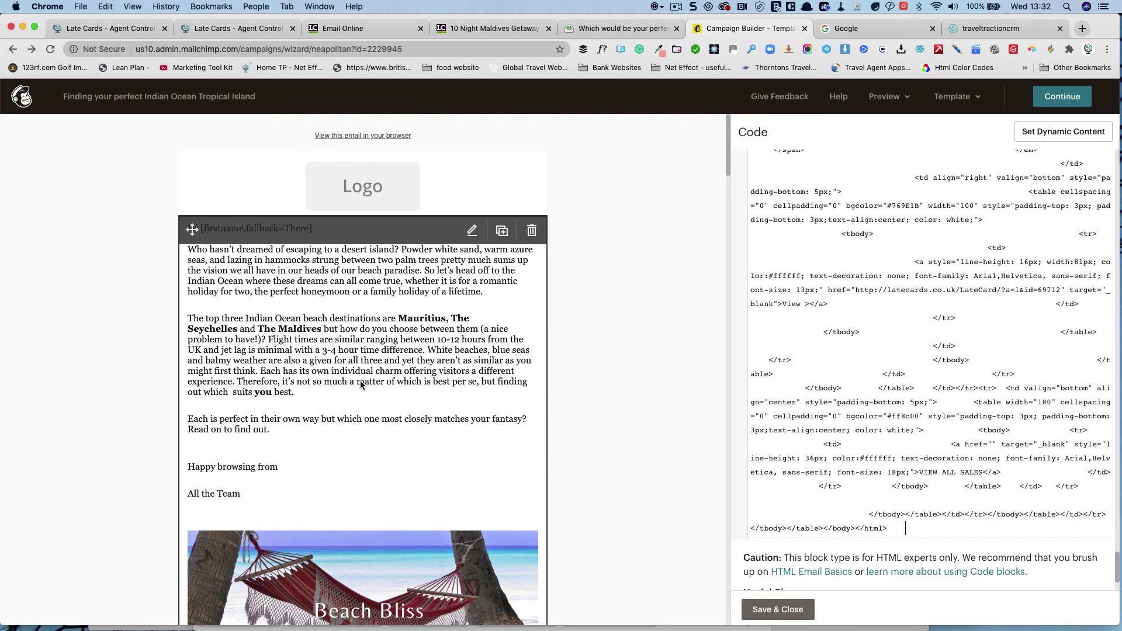